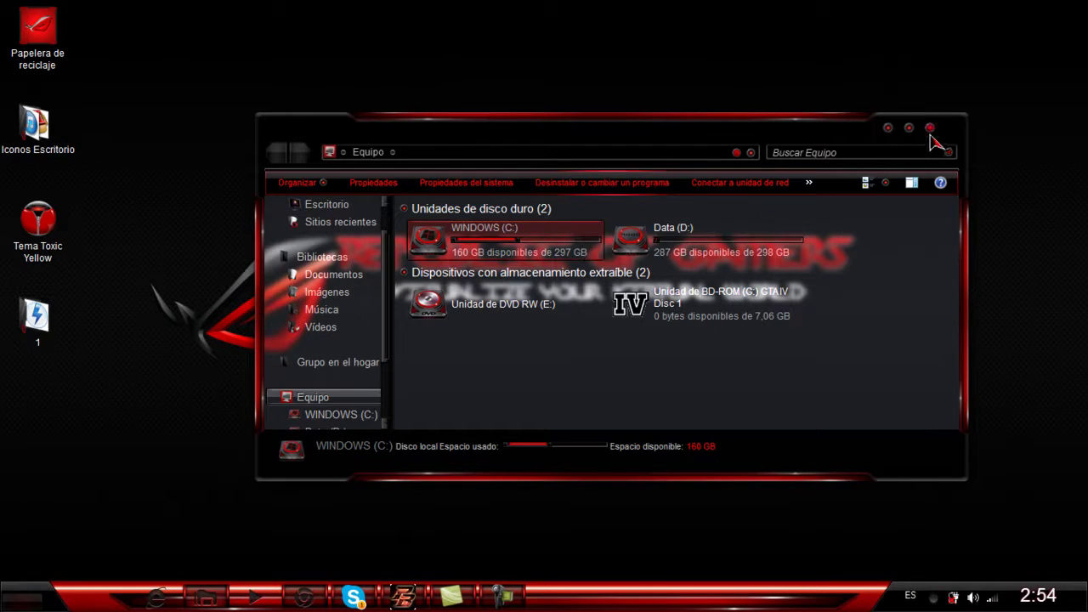
- Close the Equipo window to return to the desktop
{"action": "left_click", "coordinate": [930, 134]}
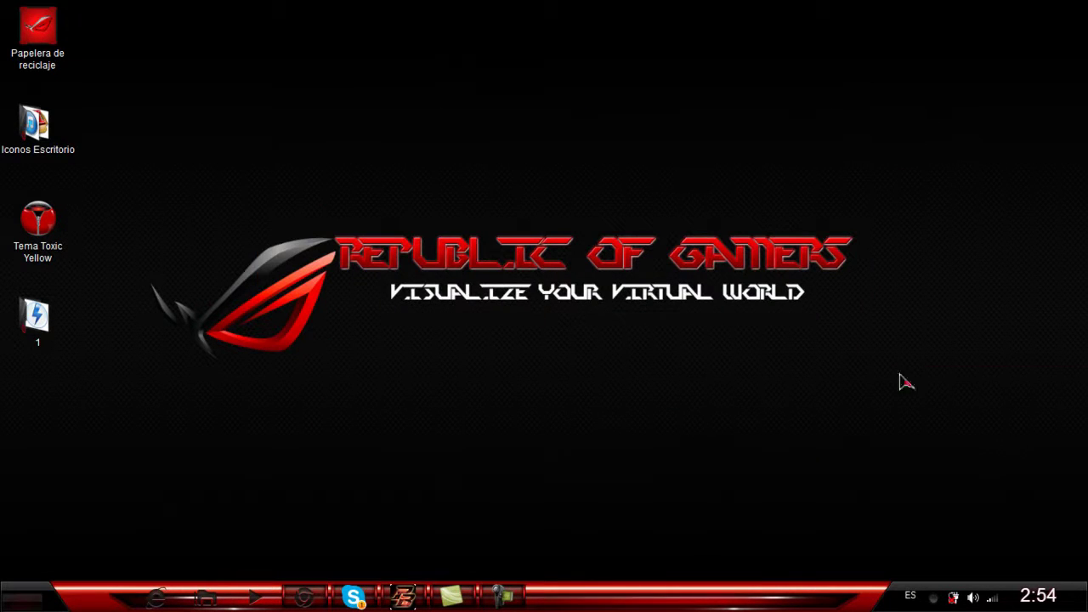
{"action": "left_click_drag", "start_coordinate": [982, 170], "coordinate": [629, 440]}
{"action": "left_click_drag", "start_coordinate": [935, 154], "coordinate": [704, 389]}
- Open Administración de equipos for this computer and show Administración de discos
{"action": "left_click", "coordinate": [12, 604]}
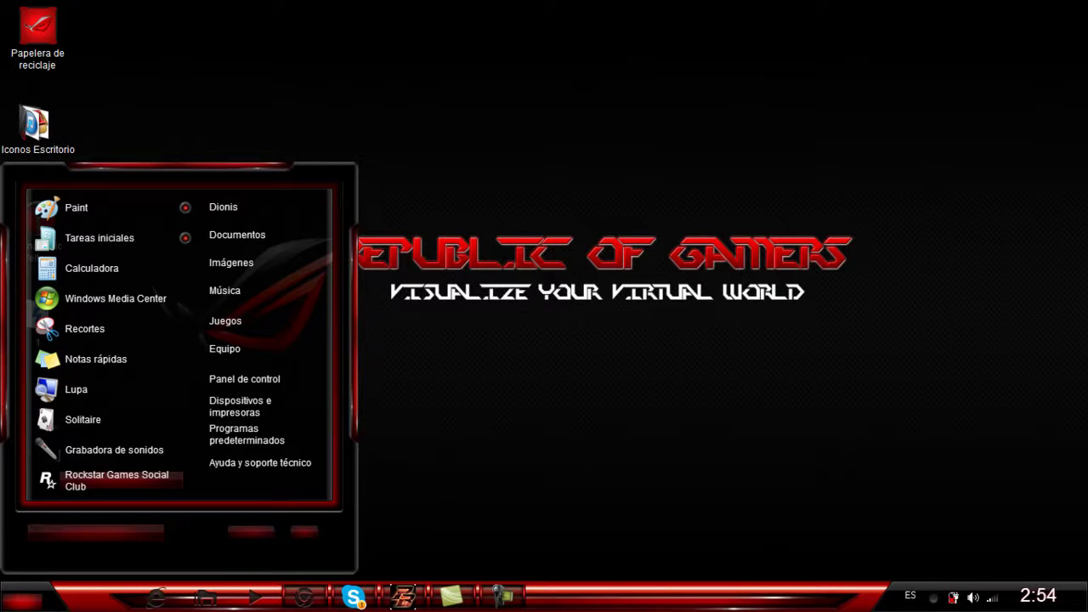
{"action": "right_click", "coordinate": [240, 348]}
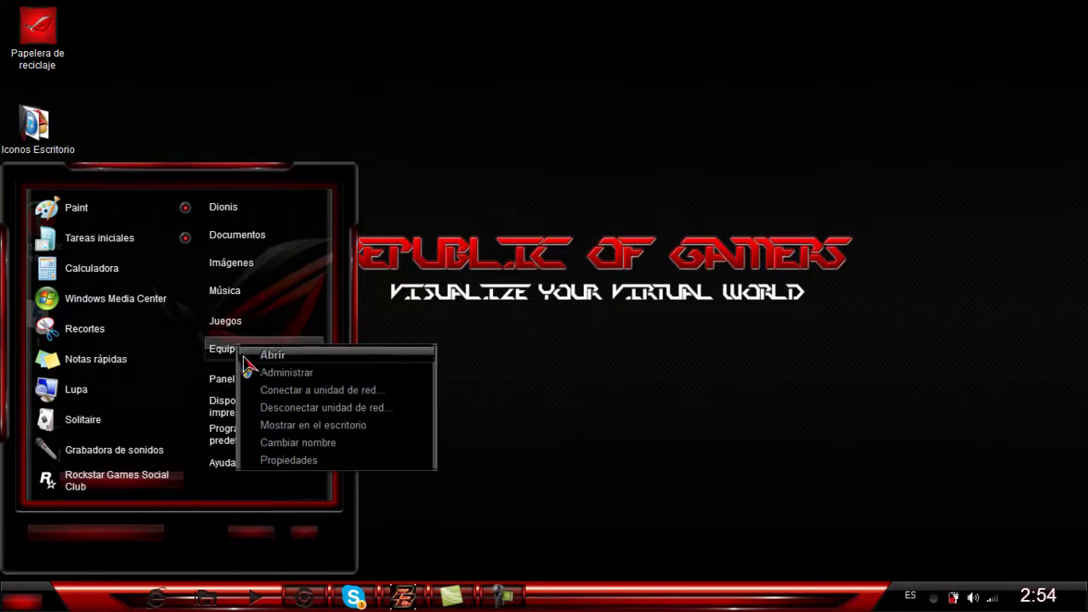
{"action": "left_click", "coordinate": [307, 378]}
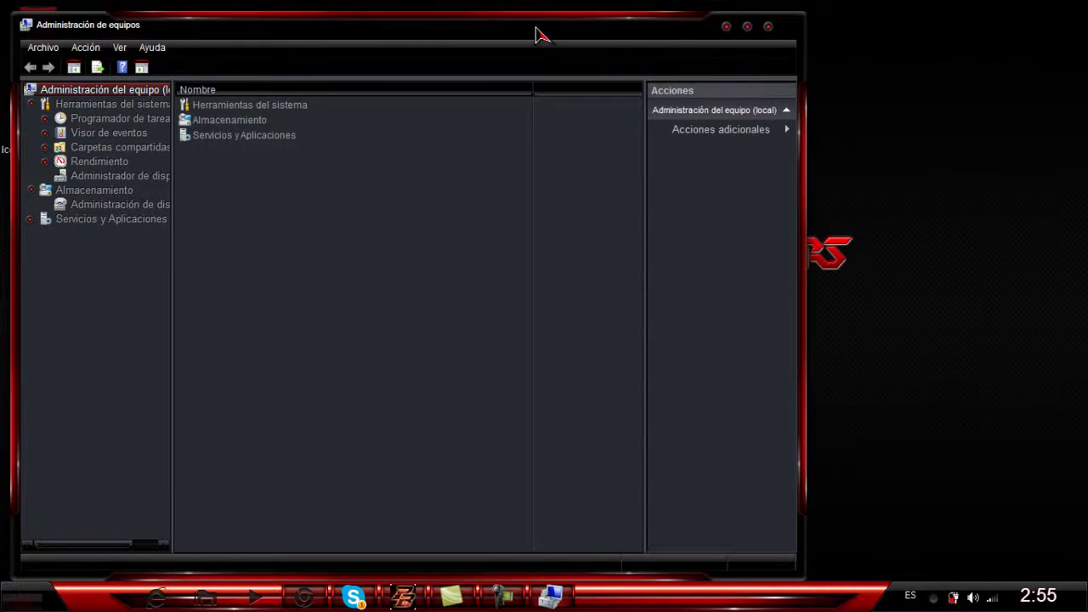
{"action": "left_click_drag", "start_coordinate": [535, 34], "coordinate": [585, 49]}
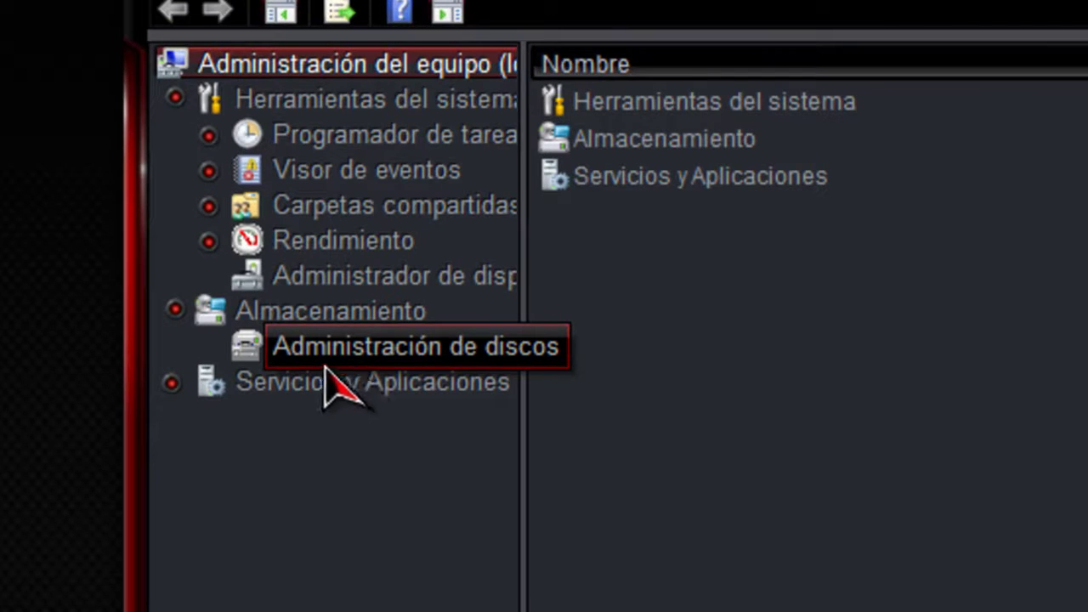
{"action": "left_click", "coordinate": [355, 363]}
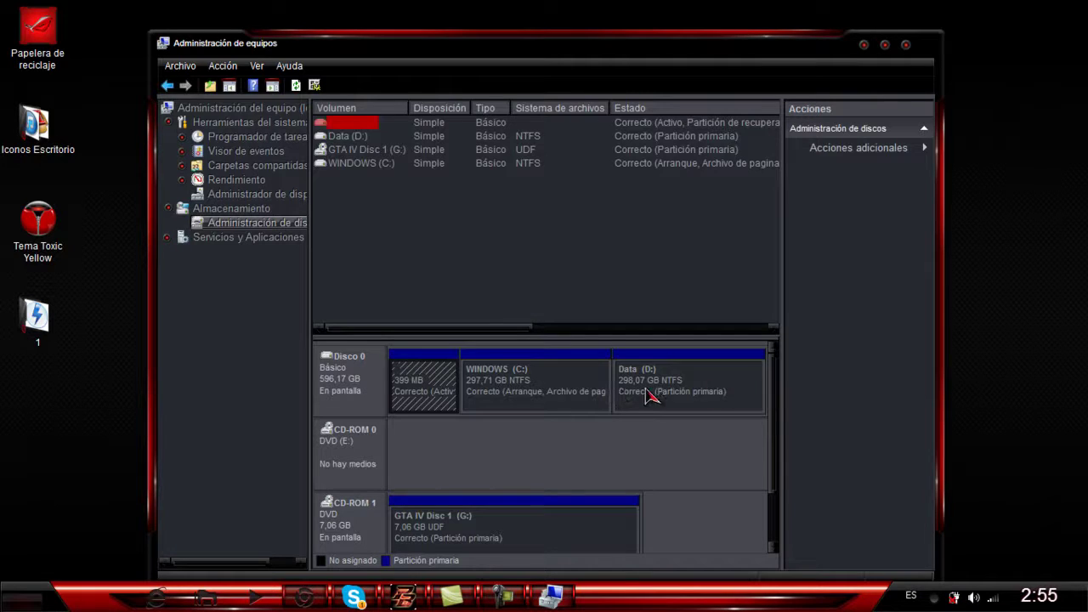
- Examine the WINDOWS (C:) and Data (D:) partitions of Disco 0 in the disk map
{"action": "left_click", "coordinate": [605, 382]}
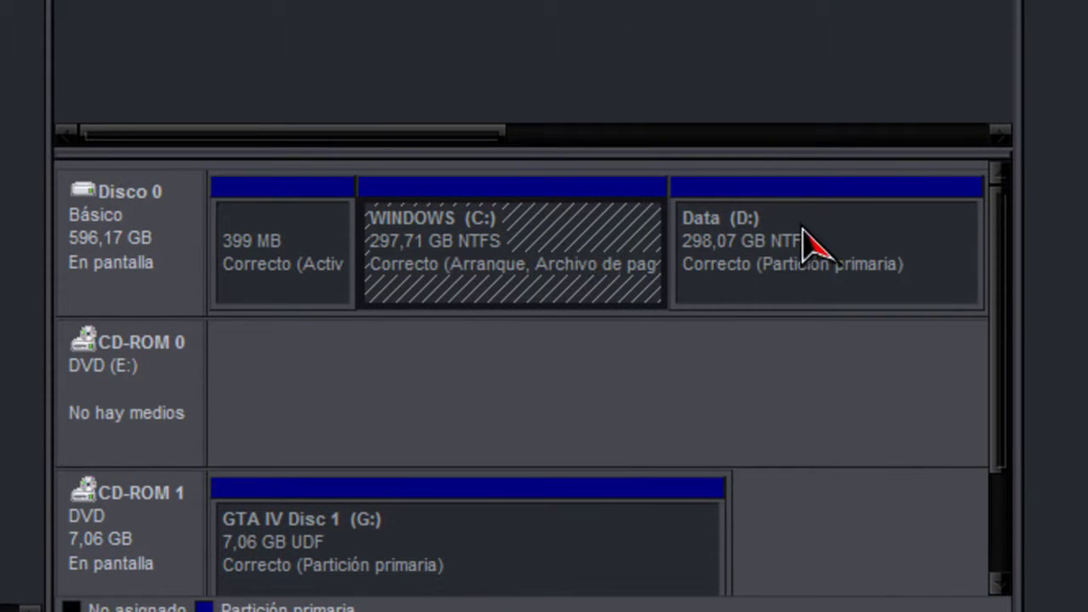
{"action": "left_click", "coordinate": [770, 260]}
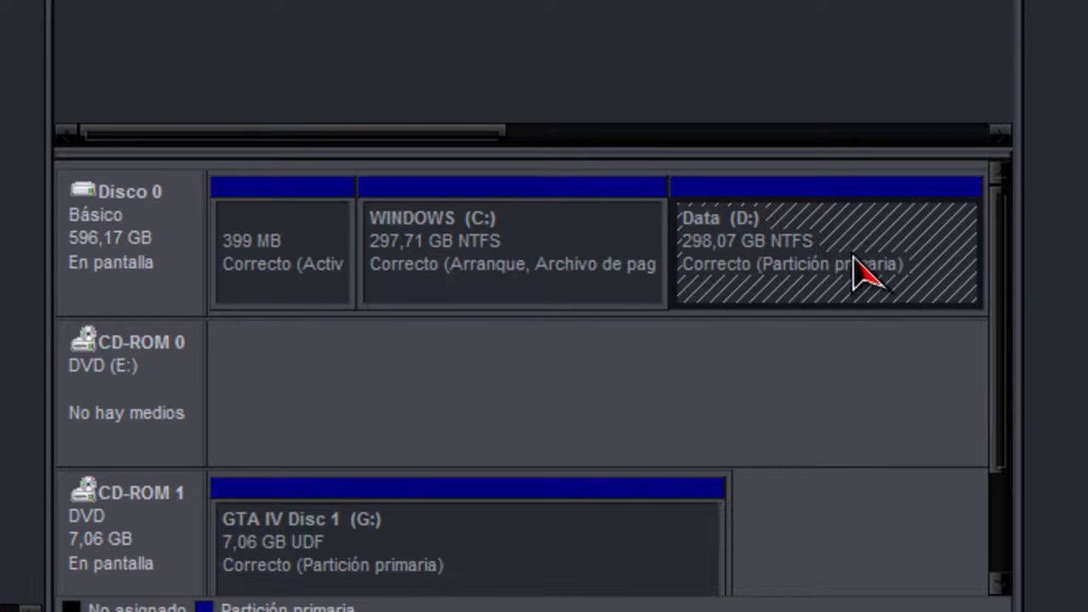
{"action": "left_click", "coordinate": [527, 293]}
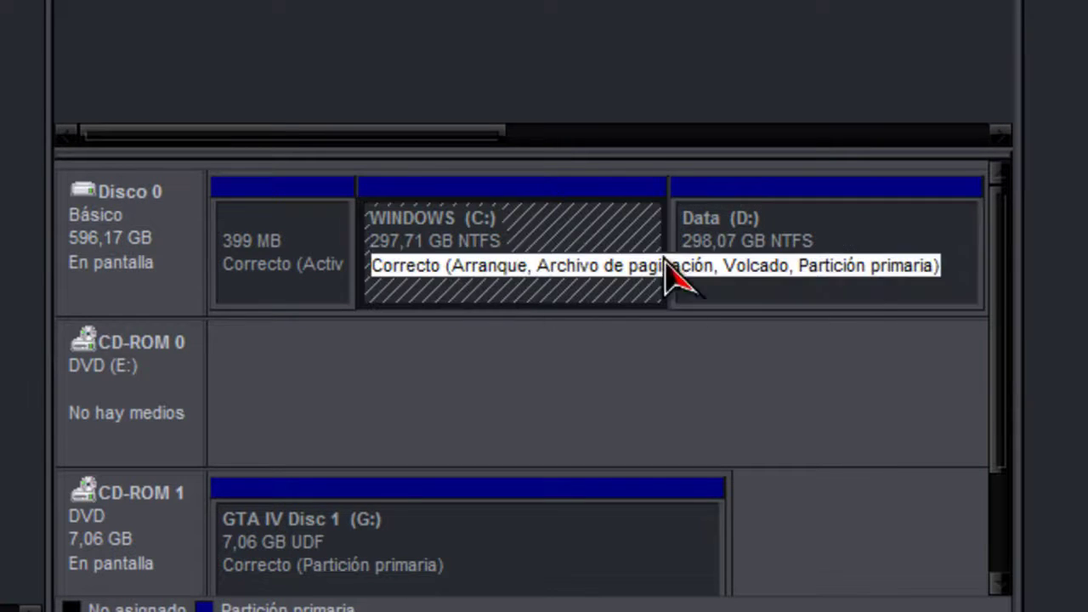
{"action": "left_click", "coordinate": [808, 247]}
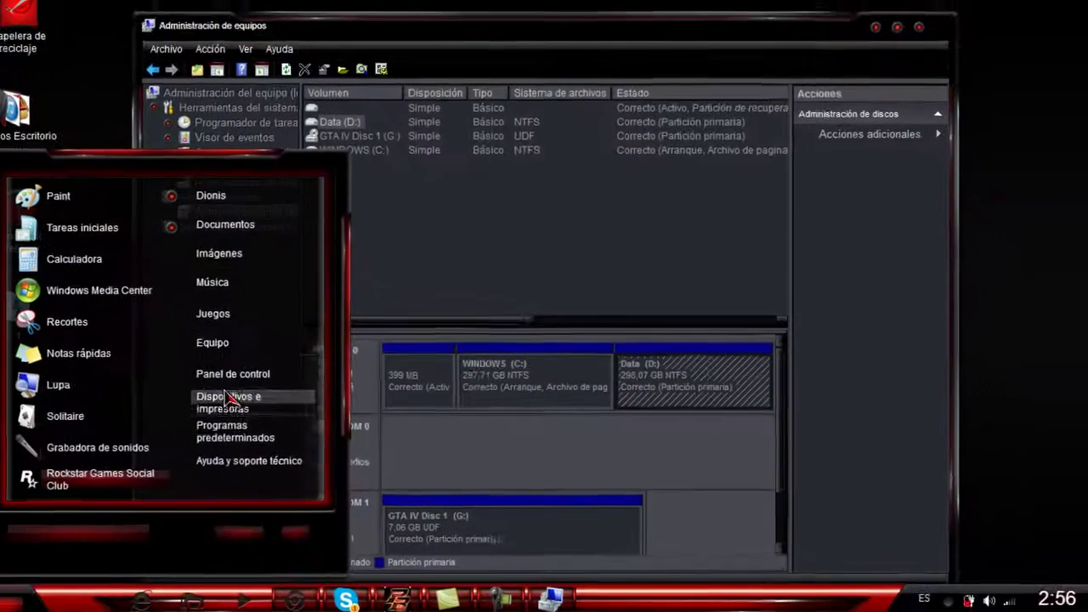
- Check the two hard drives in Equipo, look through the contents of Data (D:), and close the window
{"action": "left_click", "coordinate": [194, 340]}
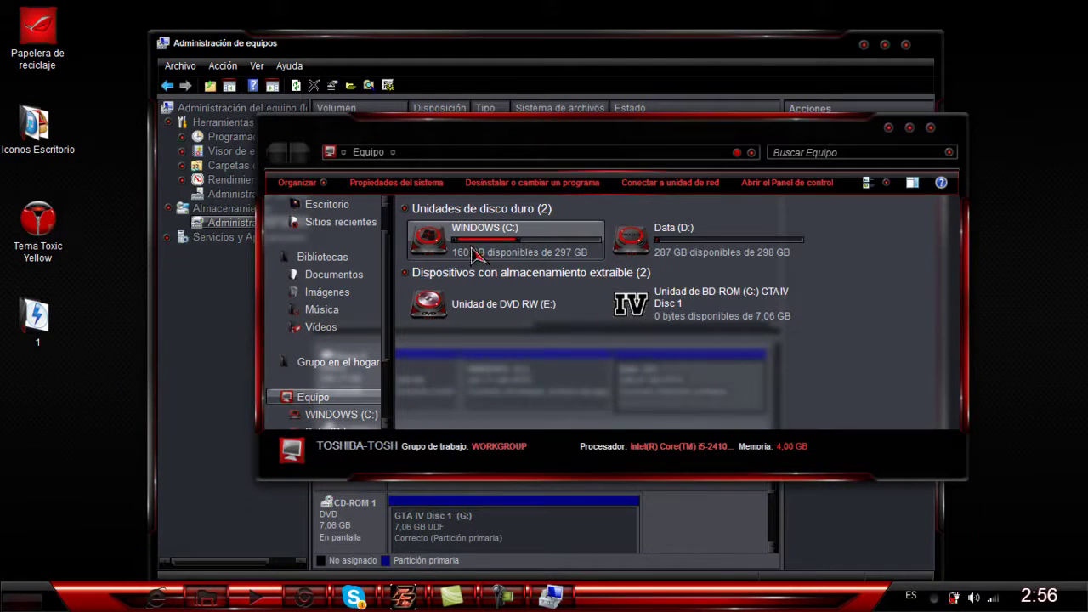
{"action": "left_click", "coordinate": [441, 252]}
{"action": "left_click", "coordinate": [615, 245]}
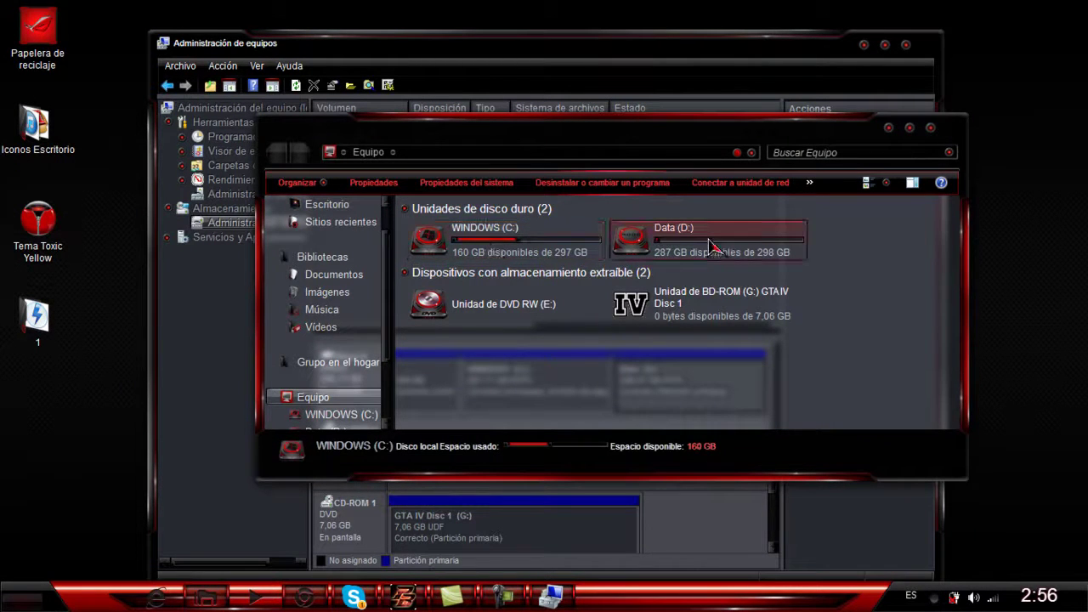
{"action": "double_click", "coordinate": [693, 246]}
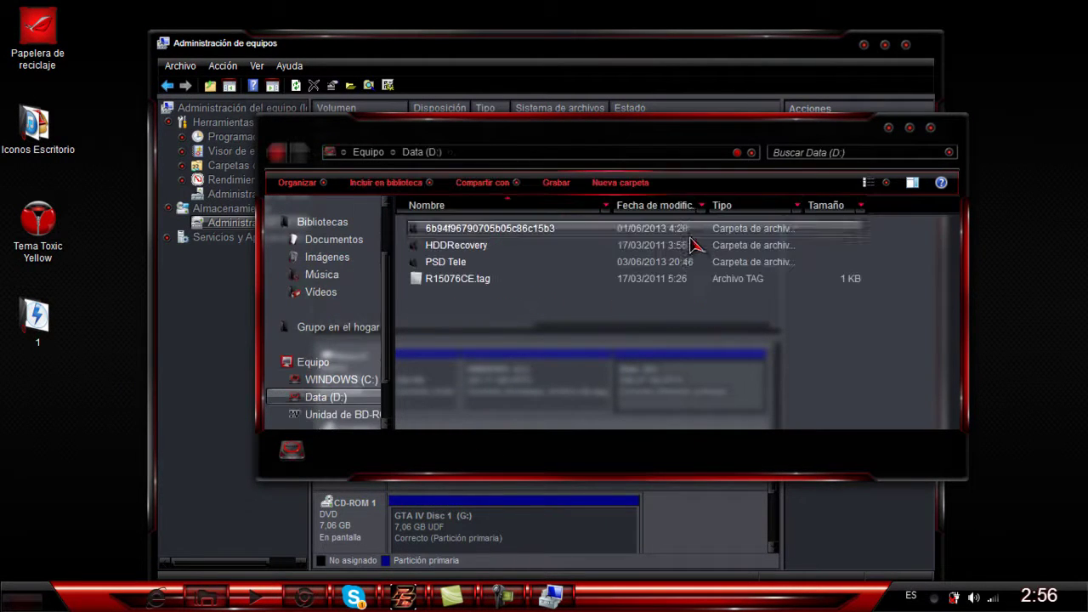
{"action": "left_click_drag", "start_coordinate": [680, 333], "coordinate": [459, 253]}
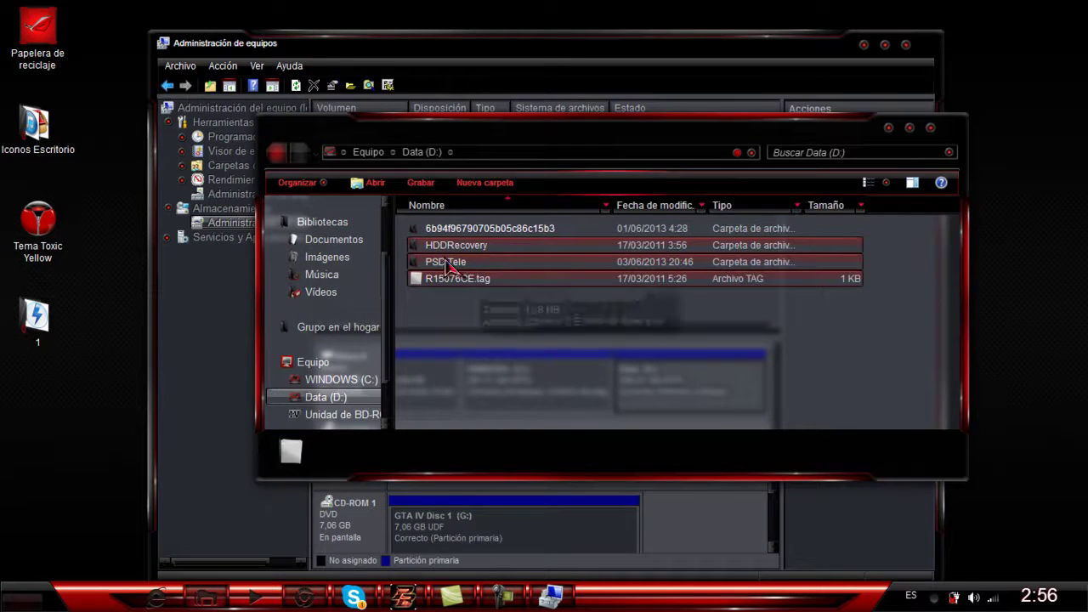
{"action": "left_click", "coordinate": [283, 160]}
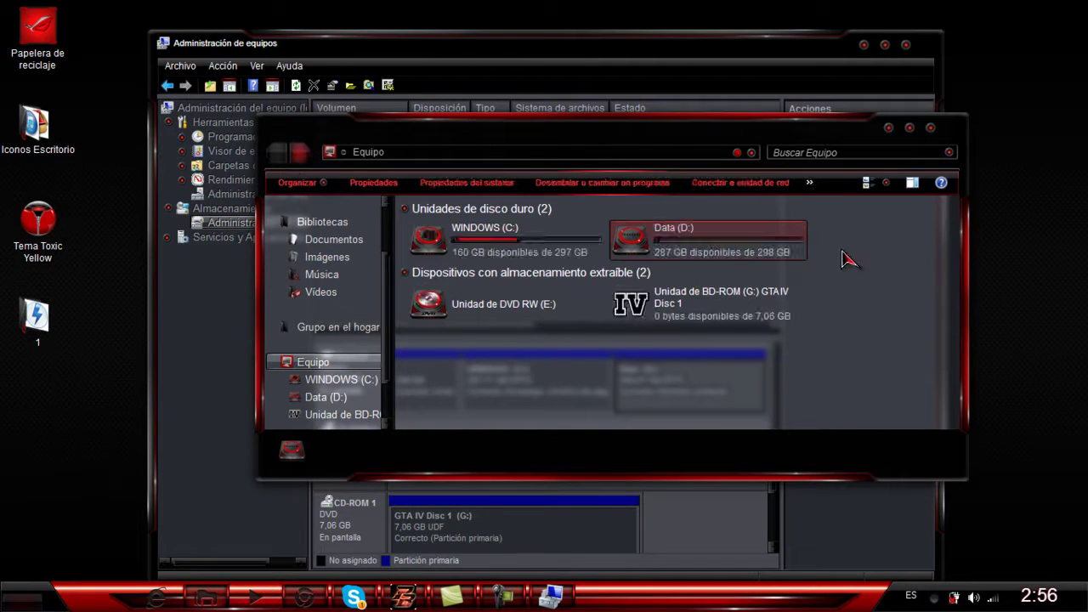
{"action": "left_click", "coordinate": [932, 128]}
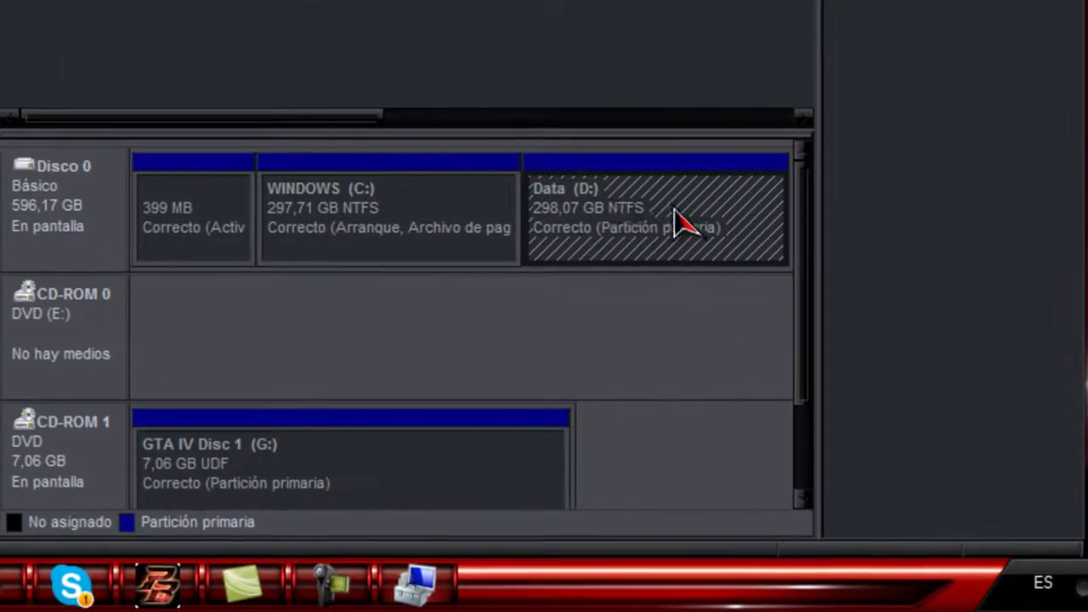
- Start reducing the Data (D:) volume and set the amount of space to shrink to 153887 MB
{"action": "right_click", "coordinate": [602, 201]}
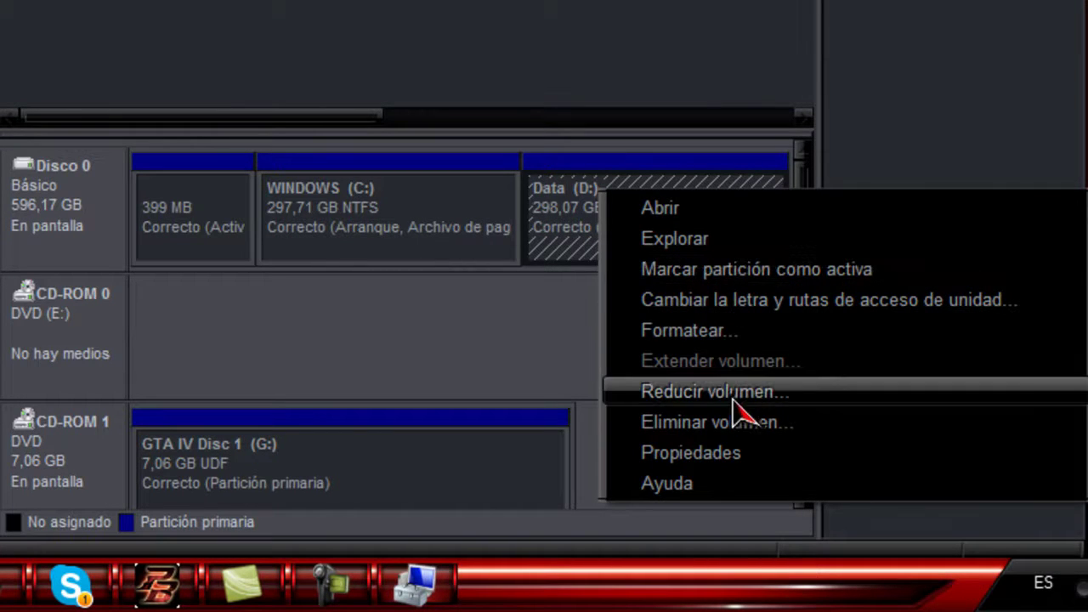
{"action": "left_click", "coordinate": [800, 402]}
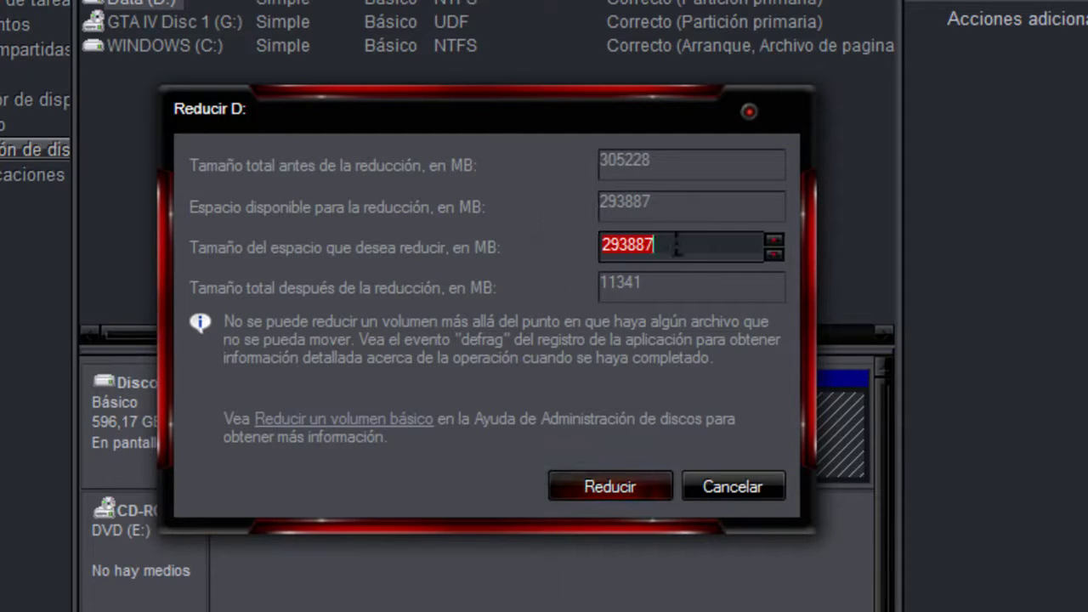
{"action": "left_click", "coordinate": [639, 248]}
{"action": "left_click_drag", "start_coordinate": [721, 251], "coordinate": [595, 260]}
{"action": "left_click", "coordinate": [699, 242]}
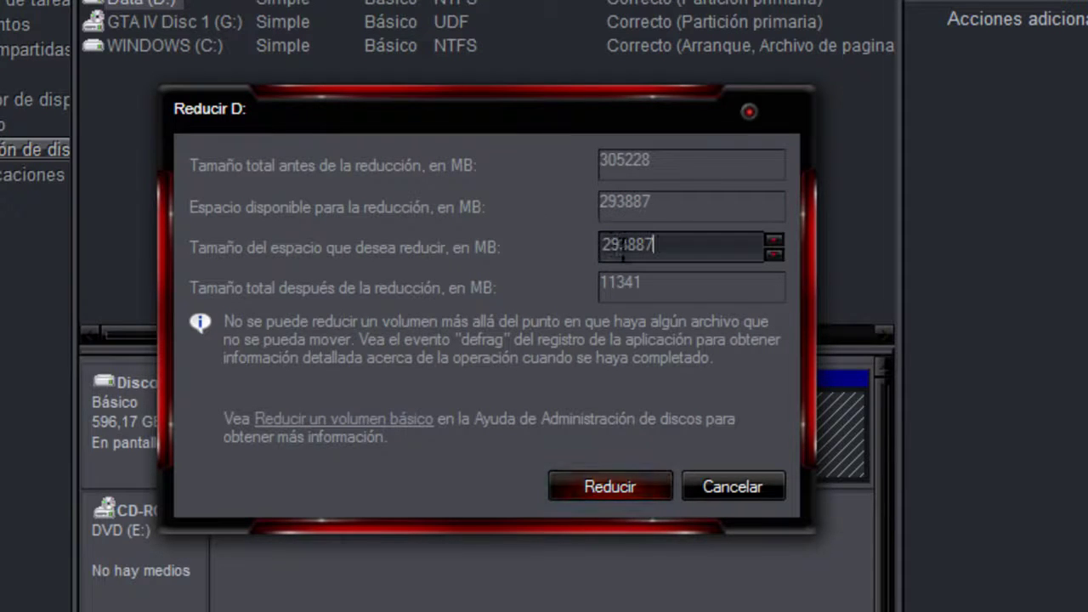
{"action": "left_click_drag", "start_coordinate": [614, 245], "coordinate": [601, 246]}
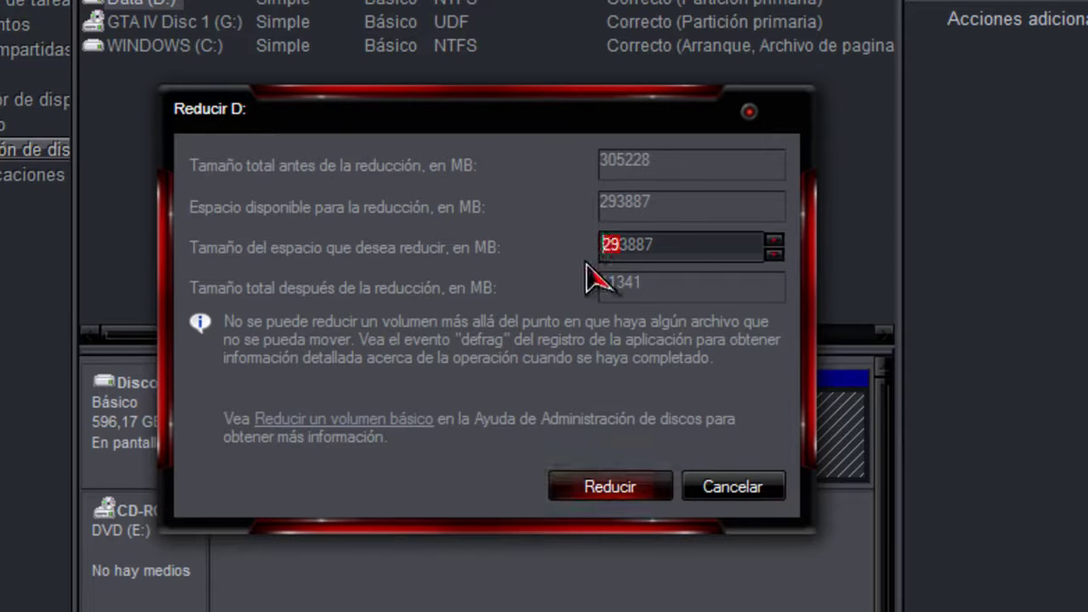
{"action": "type", "text": "1"}
{"action": "type", "text": "6"}
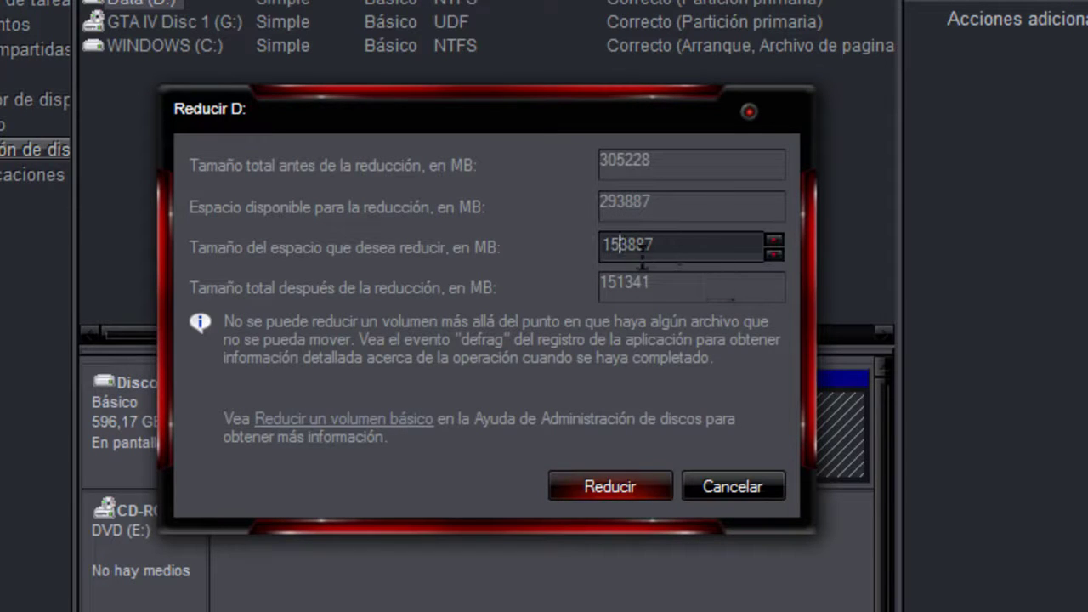
{"action": "left_click_drag", "start_coordinate": [621, 245], "coordinate": [601, 244]}
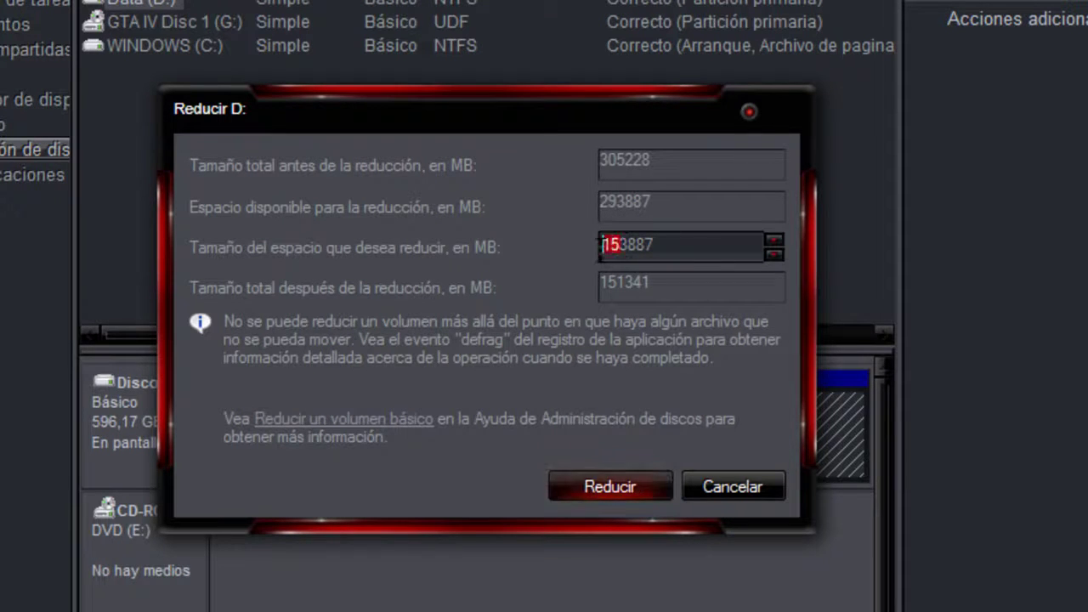
{"action": "left_click", "coordinate": [661, 244]}
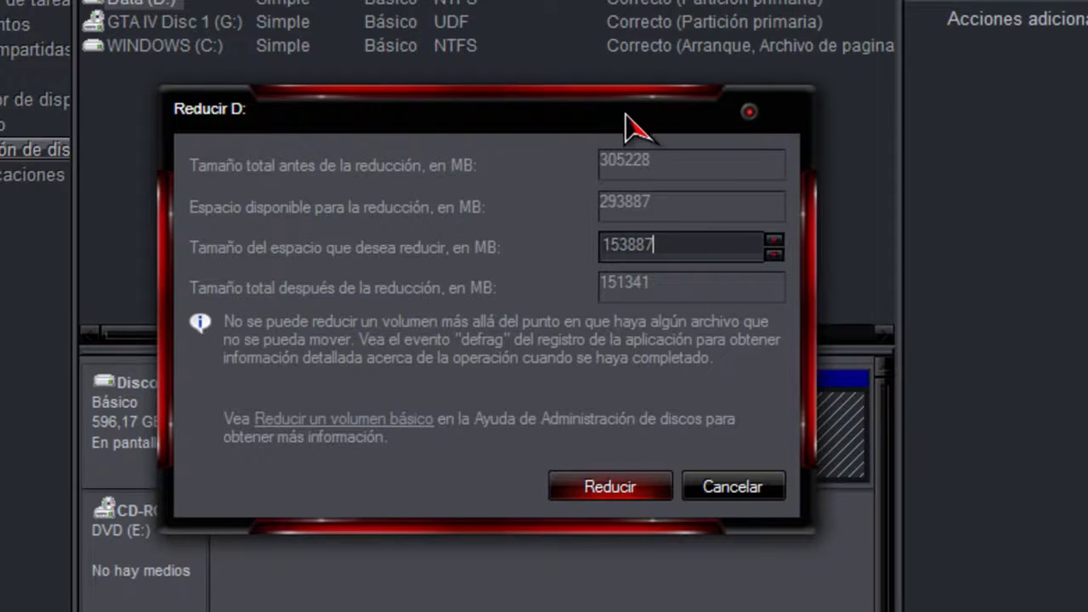
- Move the Reducir D: dialog aside, review the shrink amount, and carry out the reduction
{"action": "left_click_drag", "start_coordinate": [625, 119], "coordinate": [505, 74]}
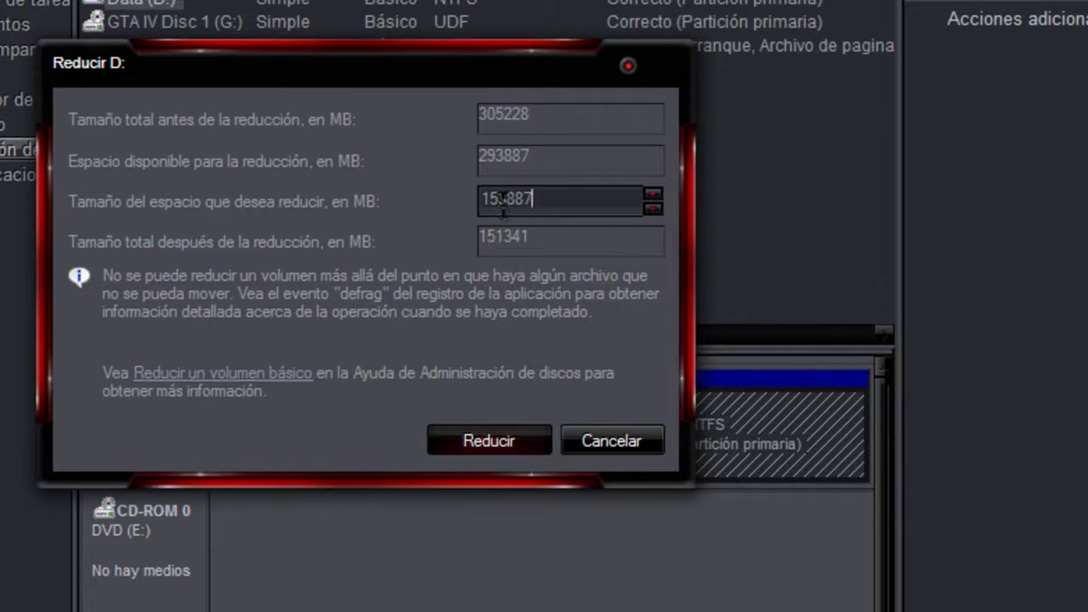
{"action": "left_click_drag", "start_coordinate": [502, 201], "coordinate": [459, 197]}
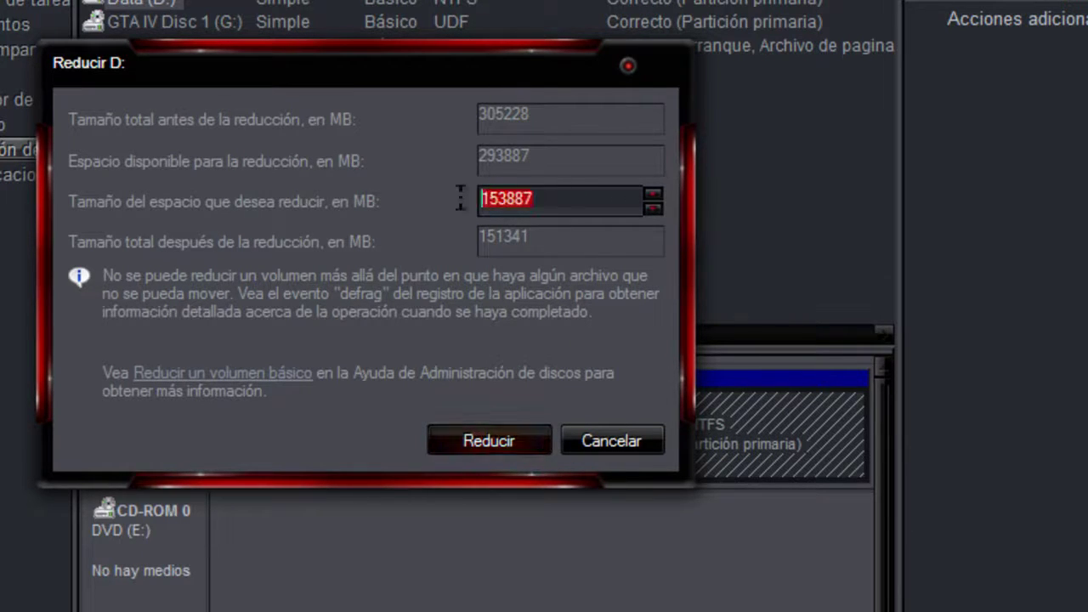
{"action": "left_click", "coordinate": [587, 204]}
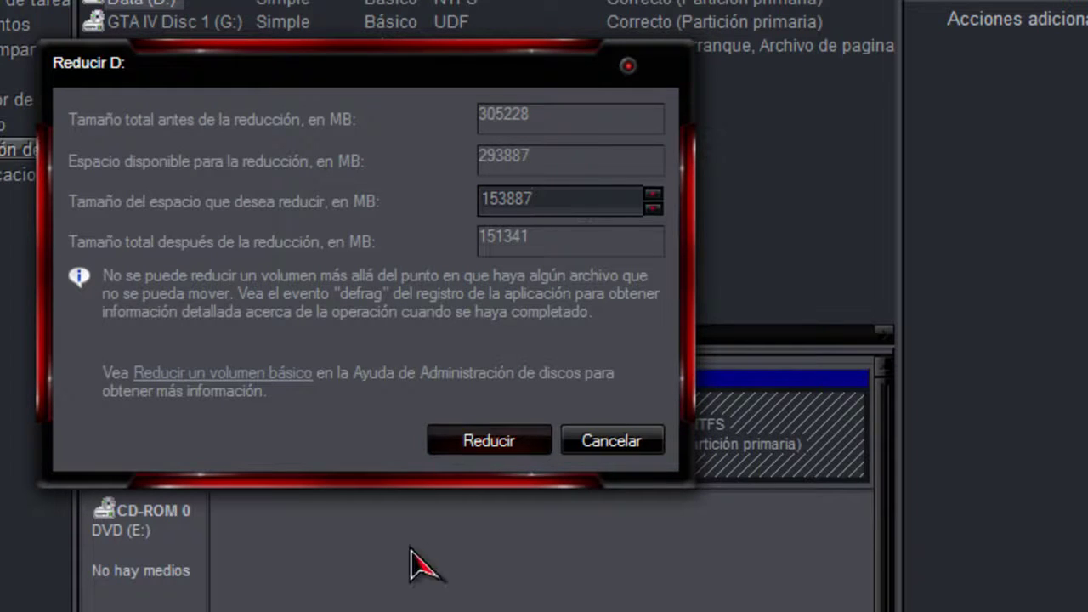
{"action": "left_click", "coordinate": [493, 444]}
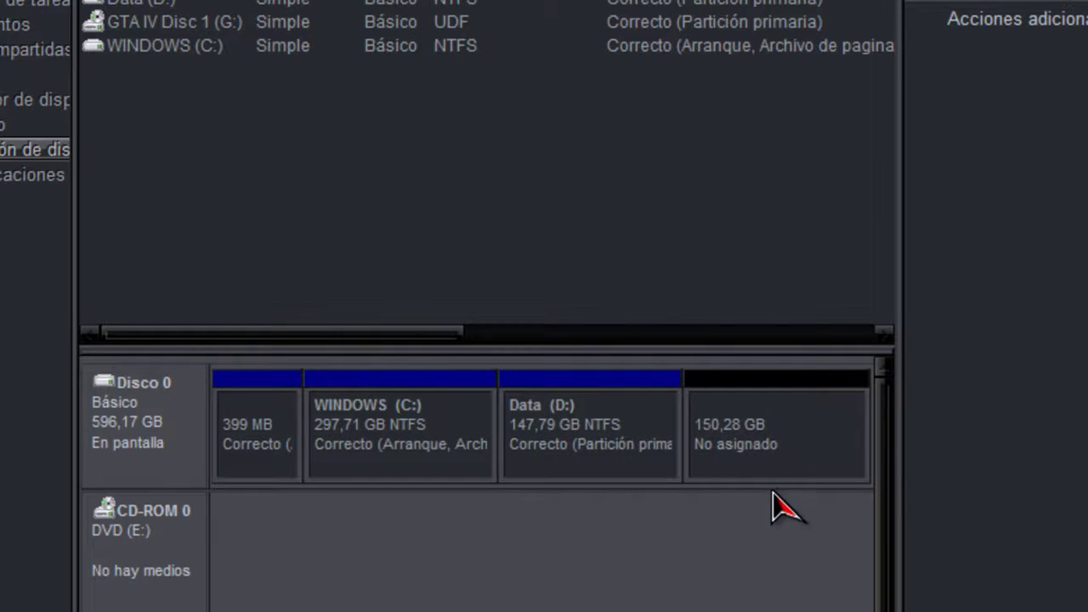
- Examine the unallocated space beside the reduced Data (D:) partition on Disco 0
{"action": "left_click", "coordinate": [761, 449]}
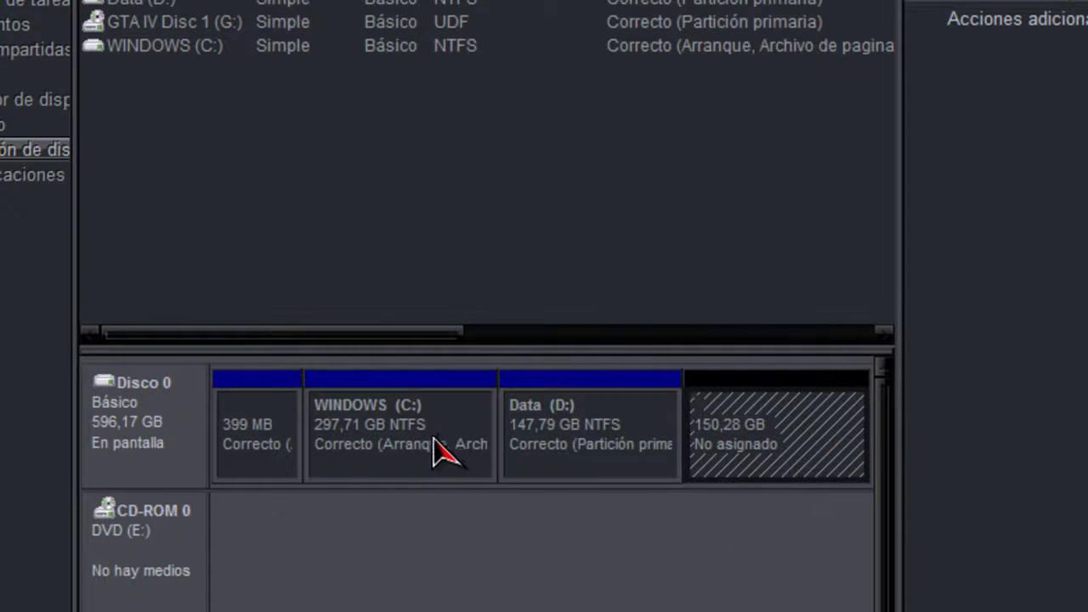
{"action": "left_click", "coordinate": [595, 418]}
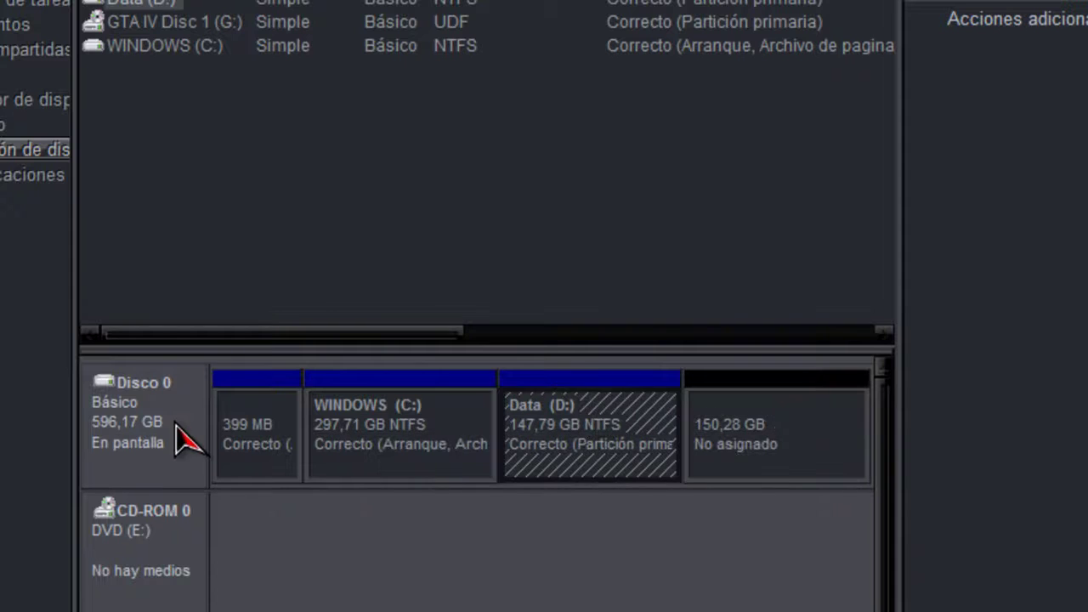
{"action": "left_click", "coordinate": [364, 440]}
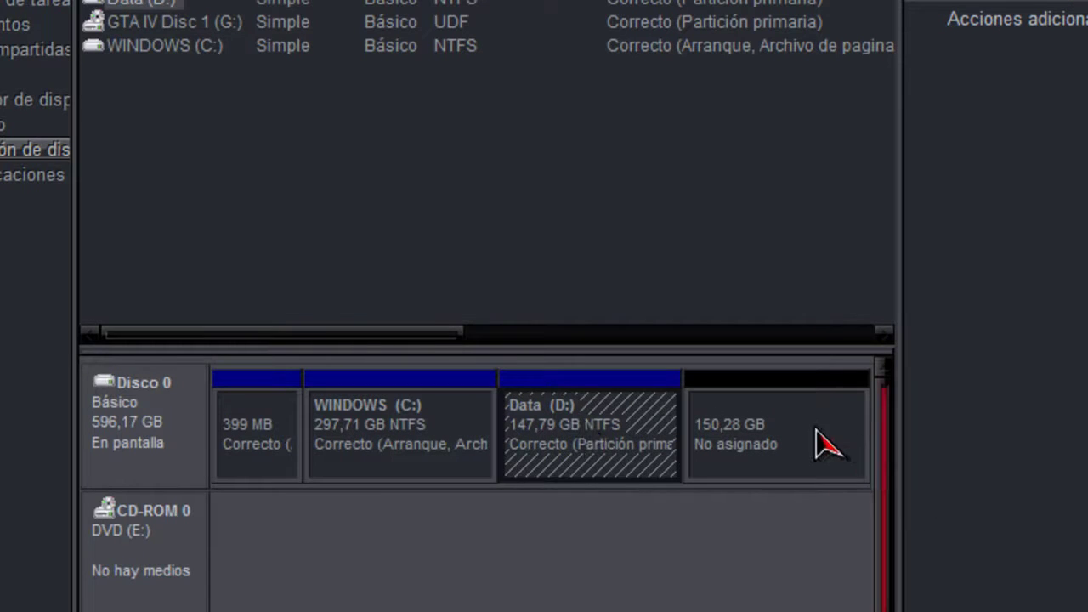
- Start a new simple volume in the unallocated space of Disco 0 and accept the full size of 153887 MB
{"action": "left_click", "coordinate": [772, 434]}
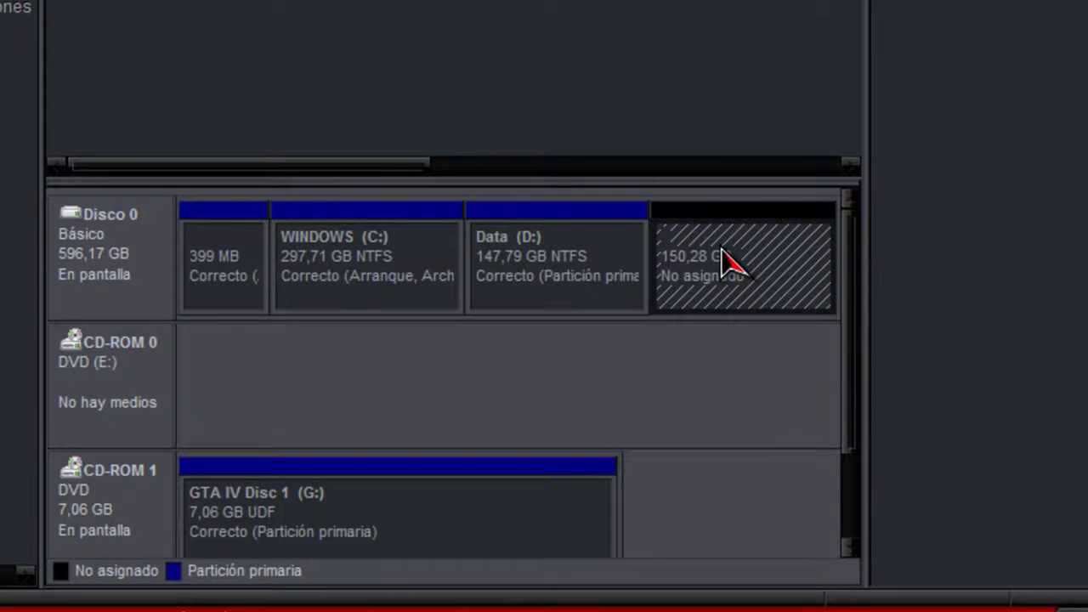
{"action": "right_click", "coordinate": [719, 257]}
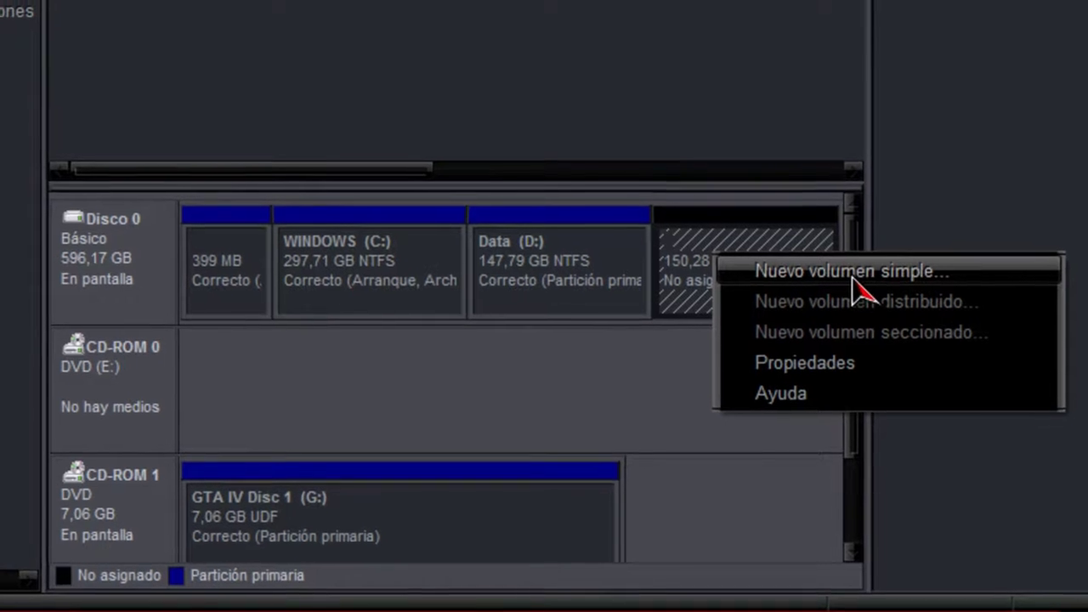
{"action": "left_click", "coordinate": [1001, 263]}
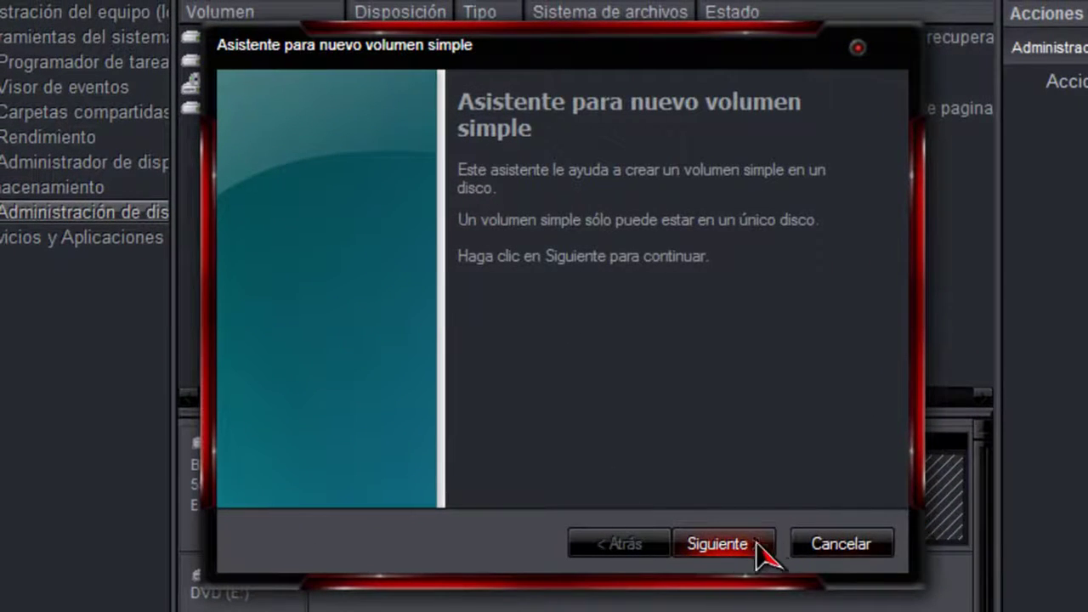
{"action": "left_click", "coordinate": [754, 549]}
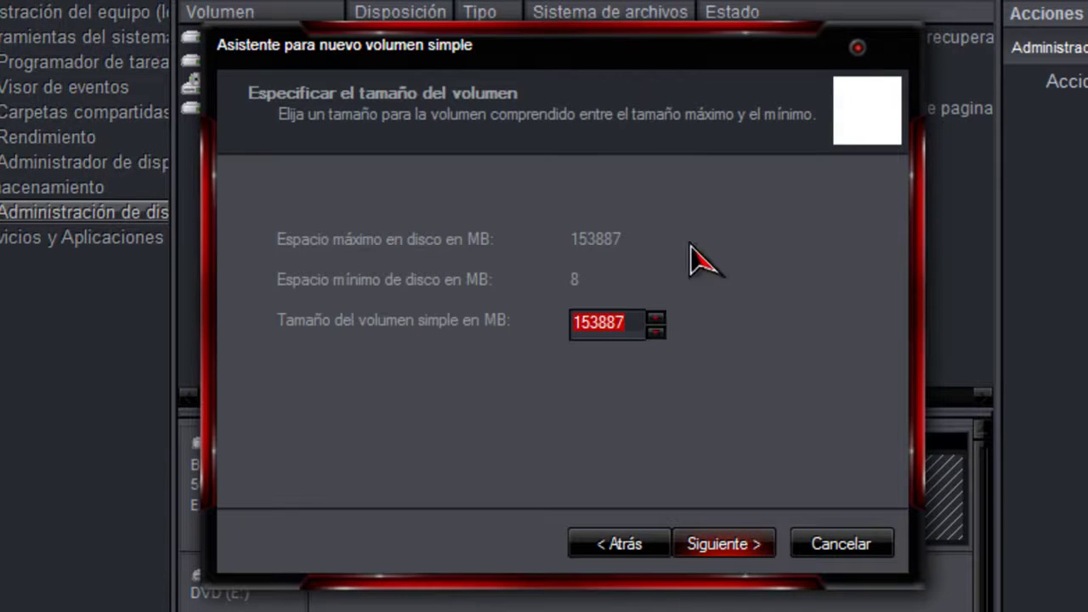
{"action": "left_click", "coordinate": [728, 553]}
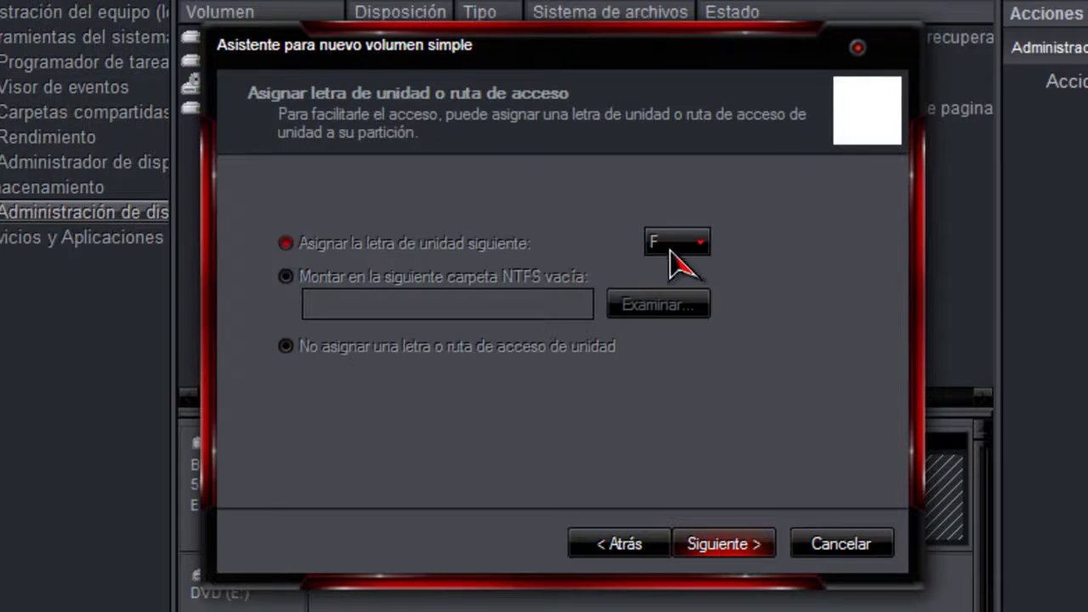
- Assign drive letter B to the new simple volume and continue to the format settings
{"action": "left_click", "coordinate": [683, 246]}
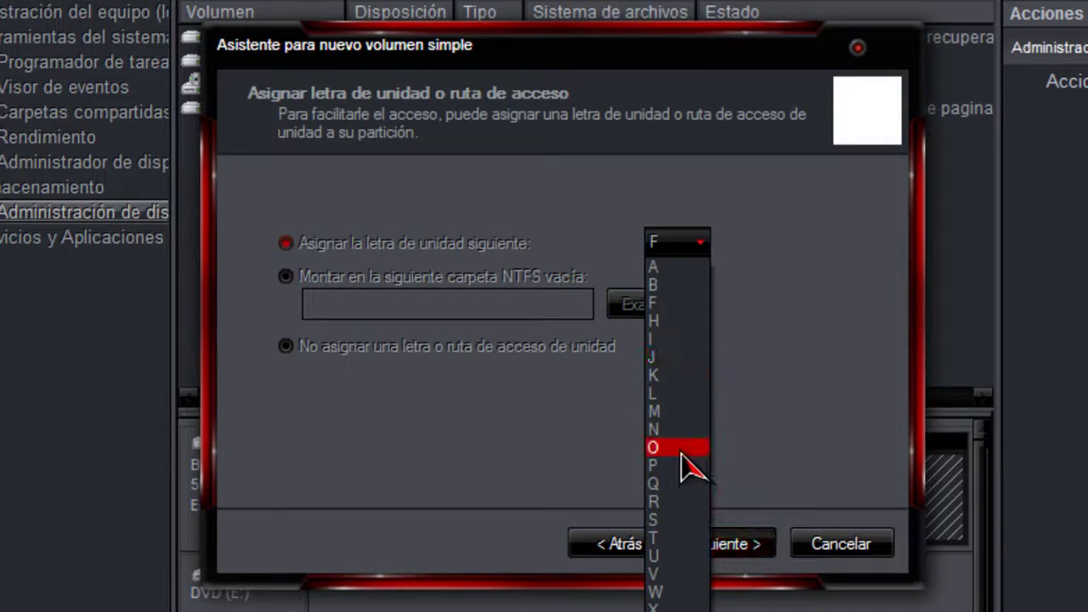
{"action": "left_click", "coordinate": [680, 286]}
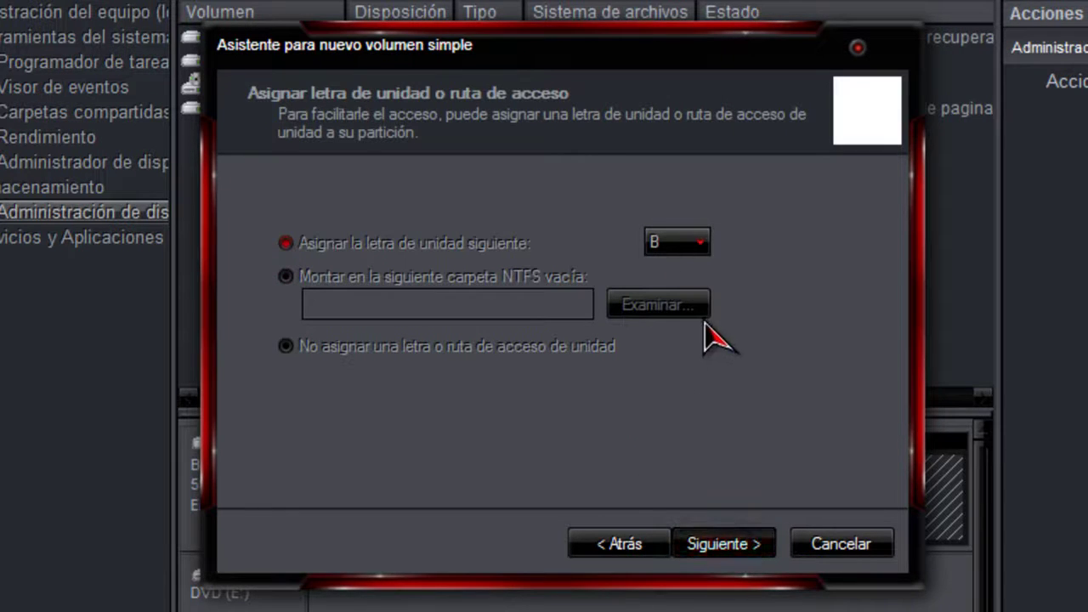
{"action": "left_click", "coordinate": [744, 554]}
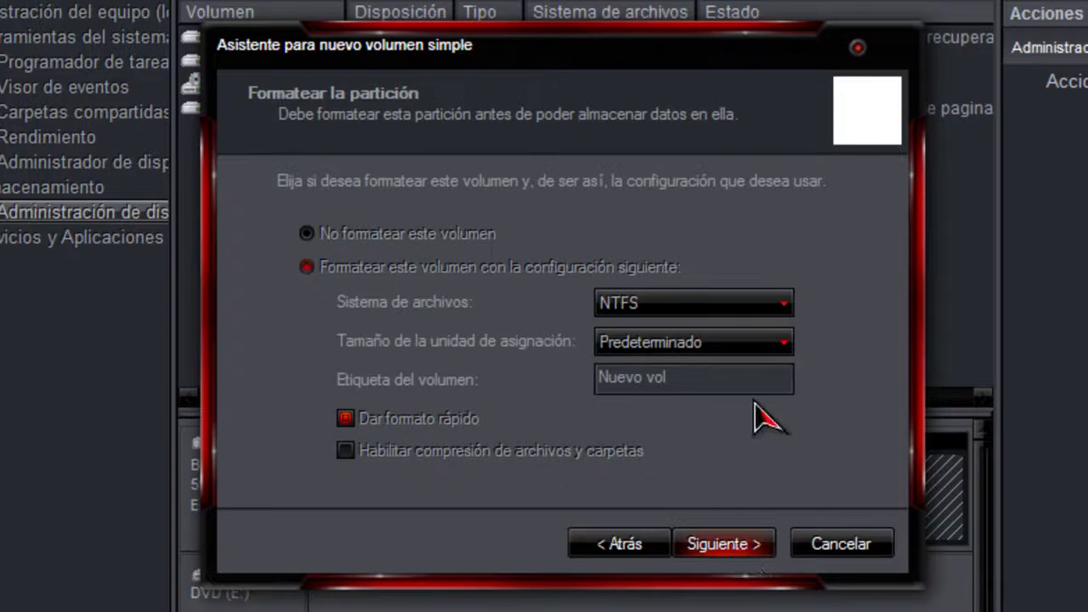
- Label the new volume Brasileno2010, keep the NTFS quick format, and complete the new simple volume wizard
{"action": "left_click_drag", "start_coordinate": [743, 377], "coordinate": [556, 413]}
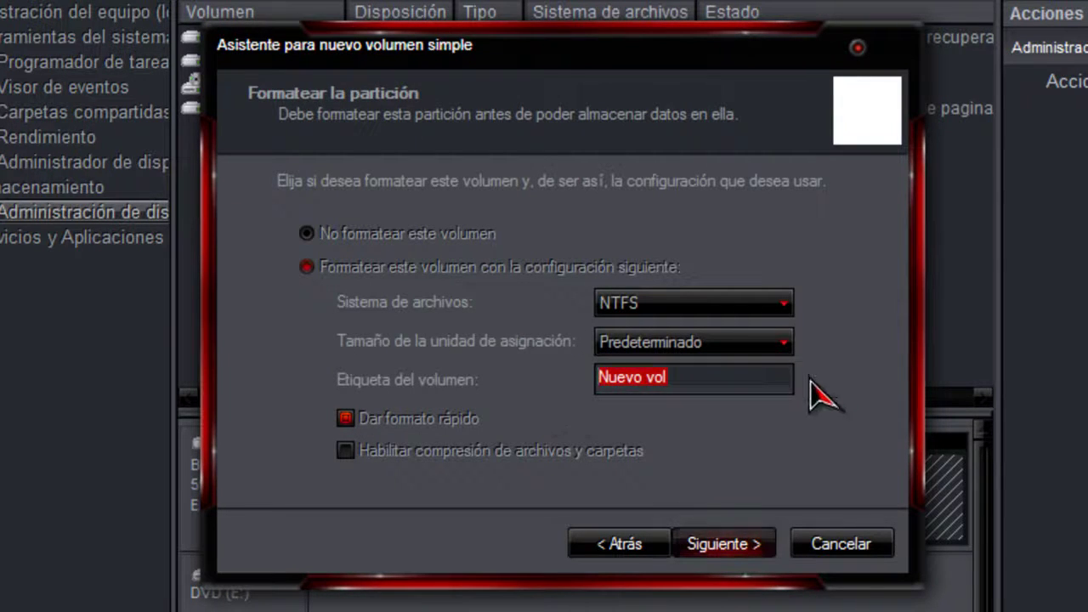
{"action": "left_click", "coordinate": [730, 376]}
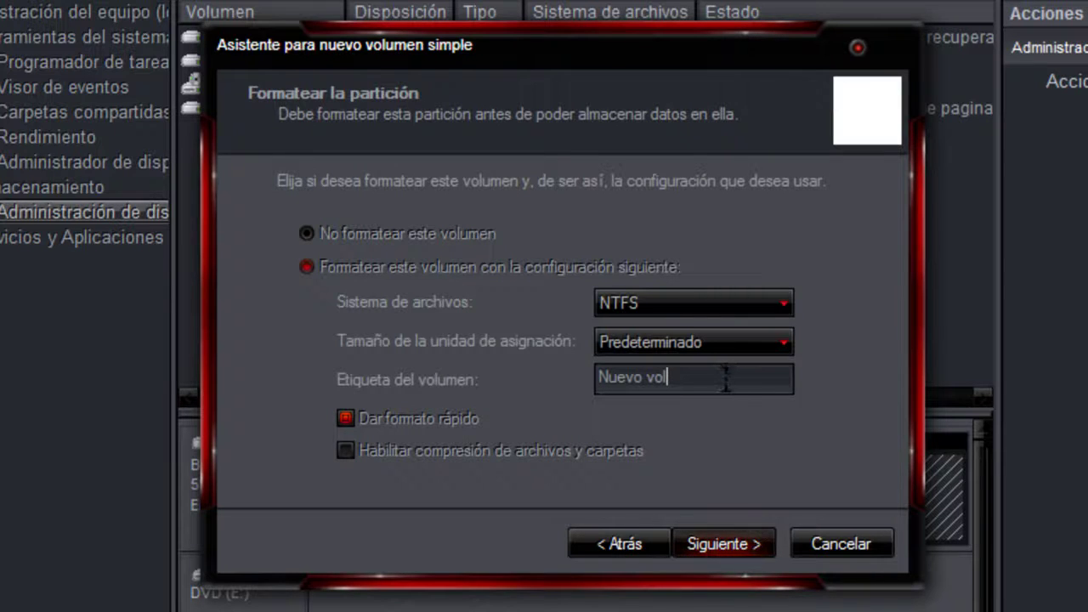
{"action": "left_click_drag", "start_coordinate": [613, 387], "coordinate": [572, 406]}
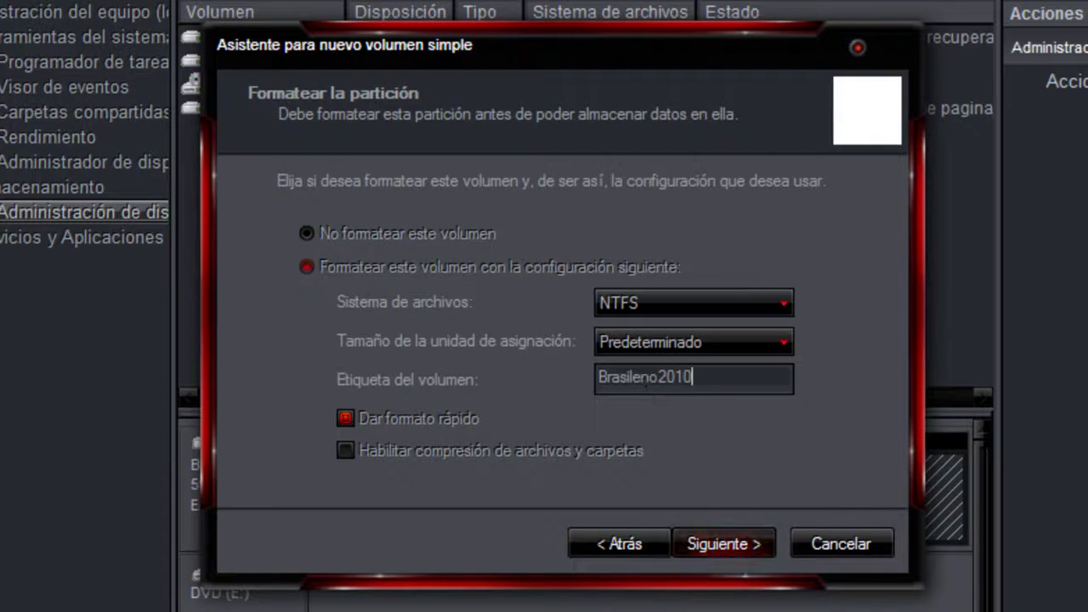
{"action": "double_click", "coordinate": [682, 383]}
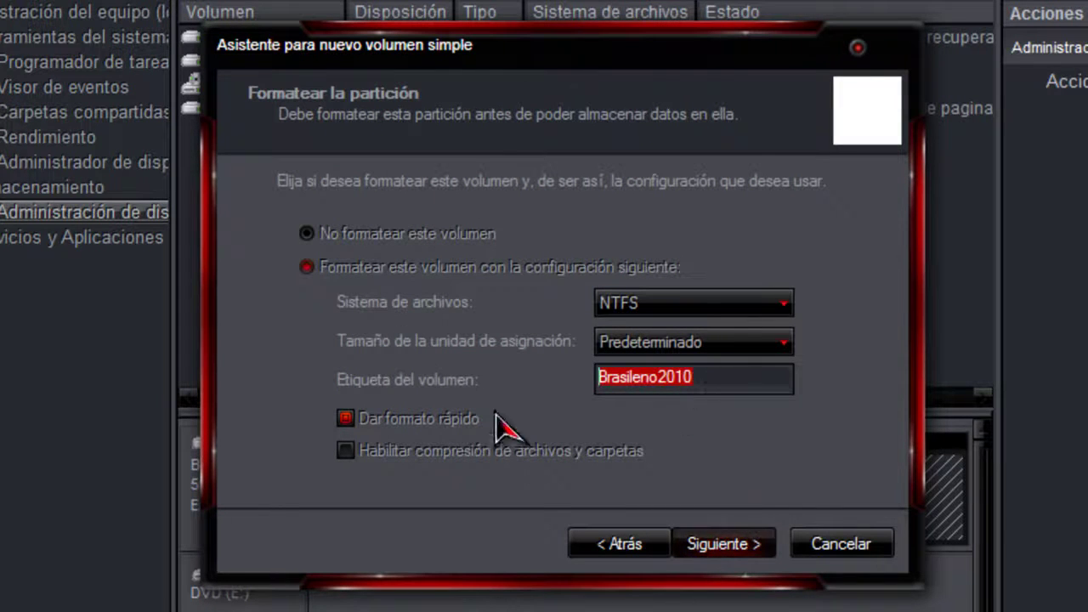
{"action": "left_click", "coordinate": [741, 546]}
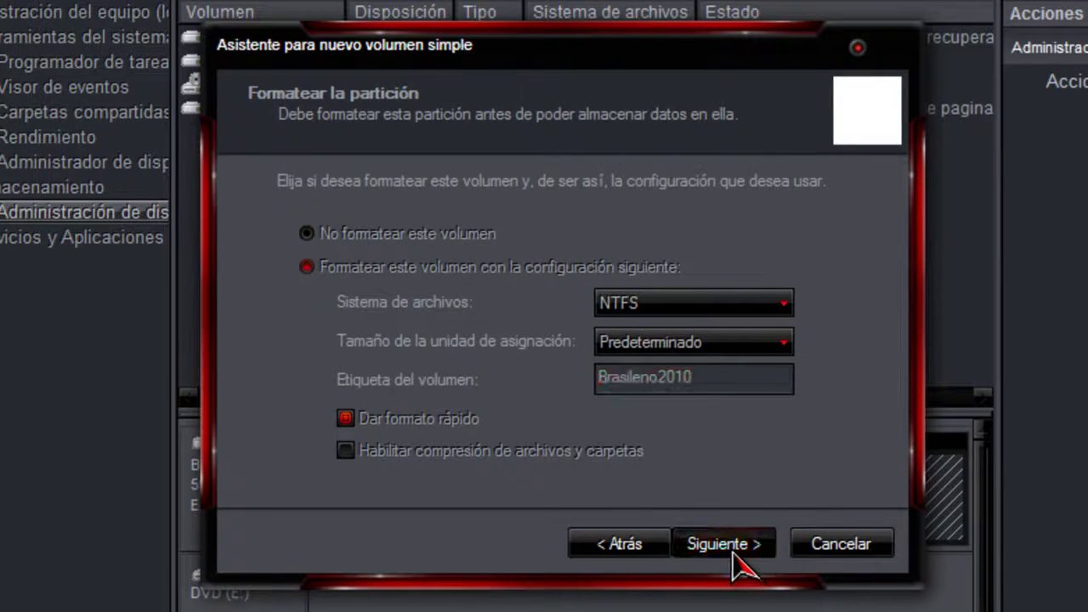
{"action": "left_click", "coordinate": [736, 546]}
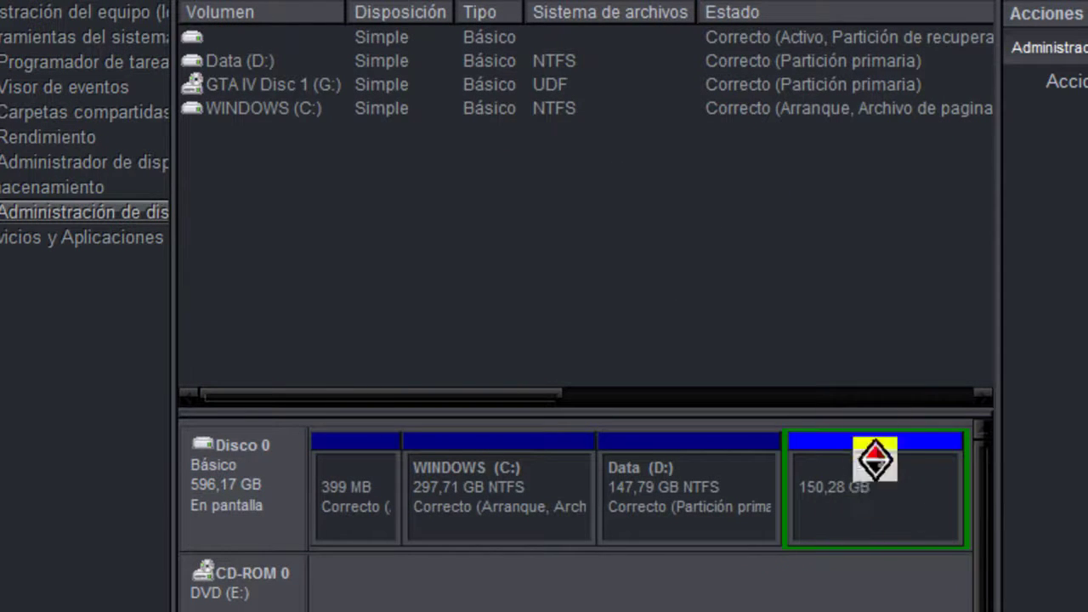
- Open the new Brasileno2010 (B:) volume from the Equipo drive list and look at its contents
{"action": "left_click", "coordinate": [840, 507]}
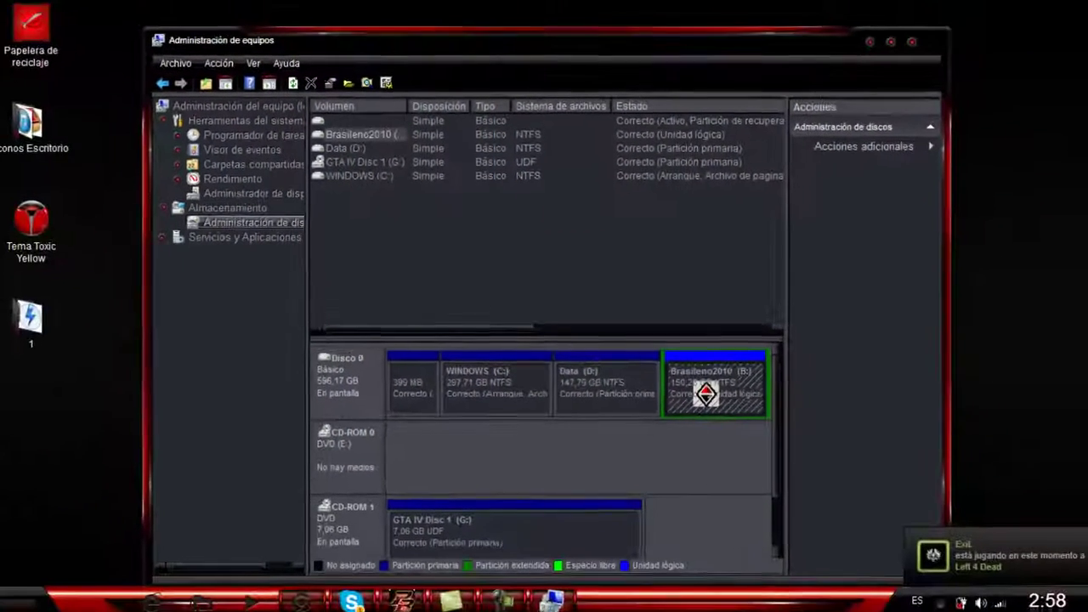
{"action": "right_click", "coordinate": [697, 379]}
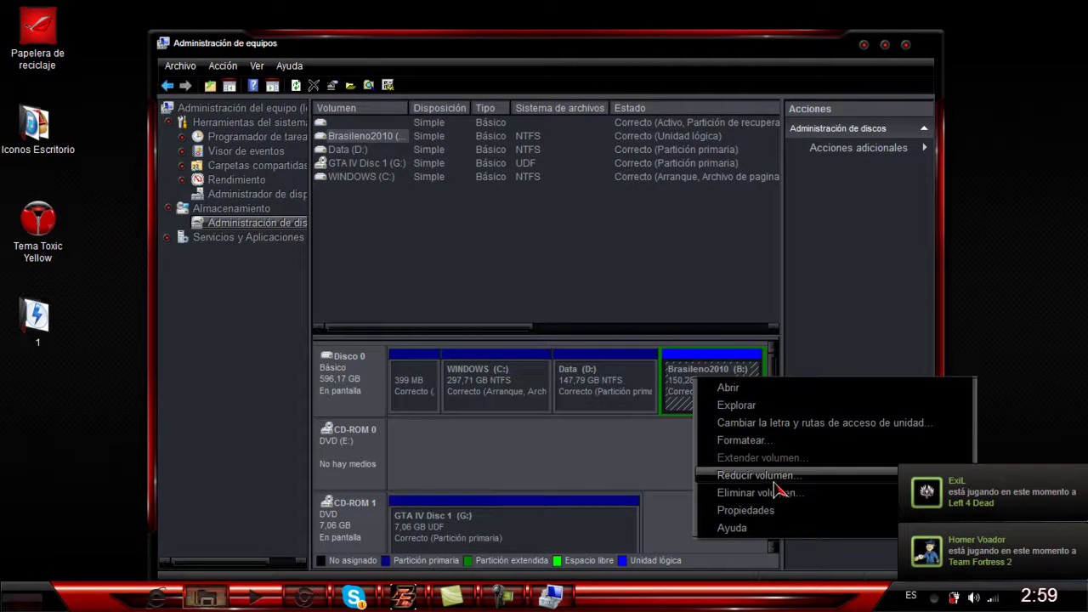
{"action": "left_click", "coordinate": [723, 388]}
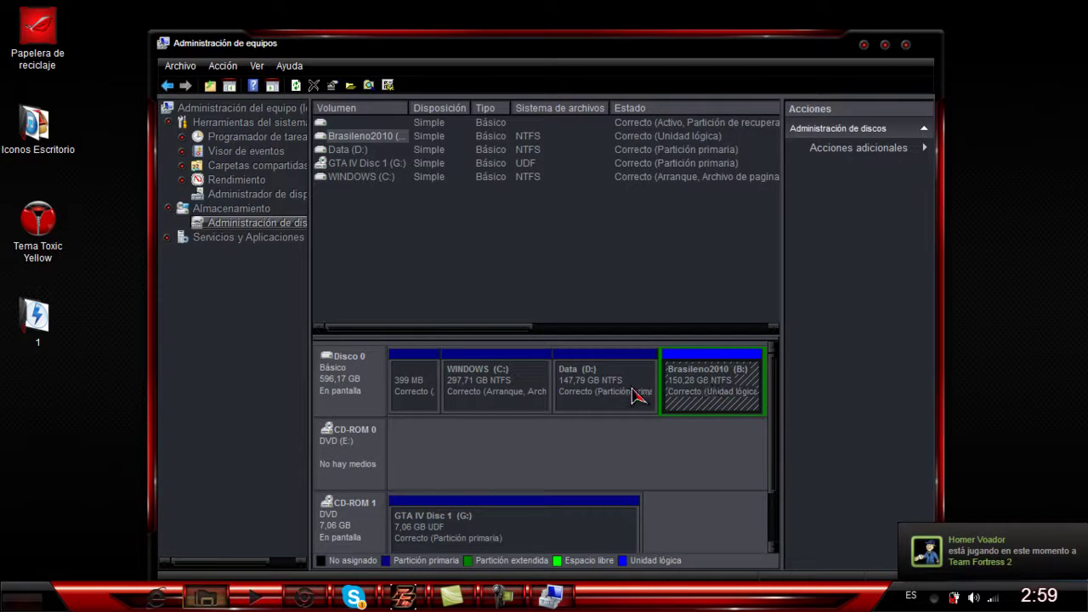
{"action": "key", "text": "super"}
{"action": "left_click", "coordinate": [238, 350]}
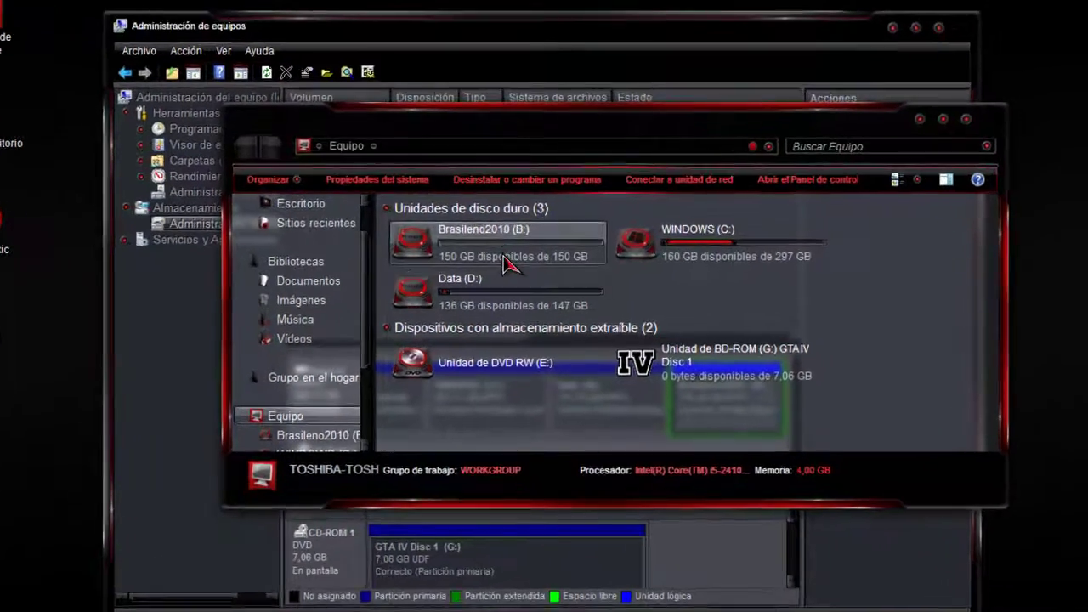
{"action": "left_click", "coordinate": [510, 255]}
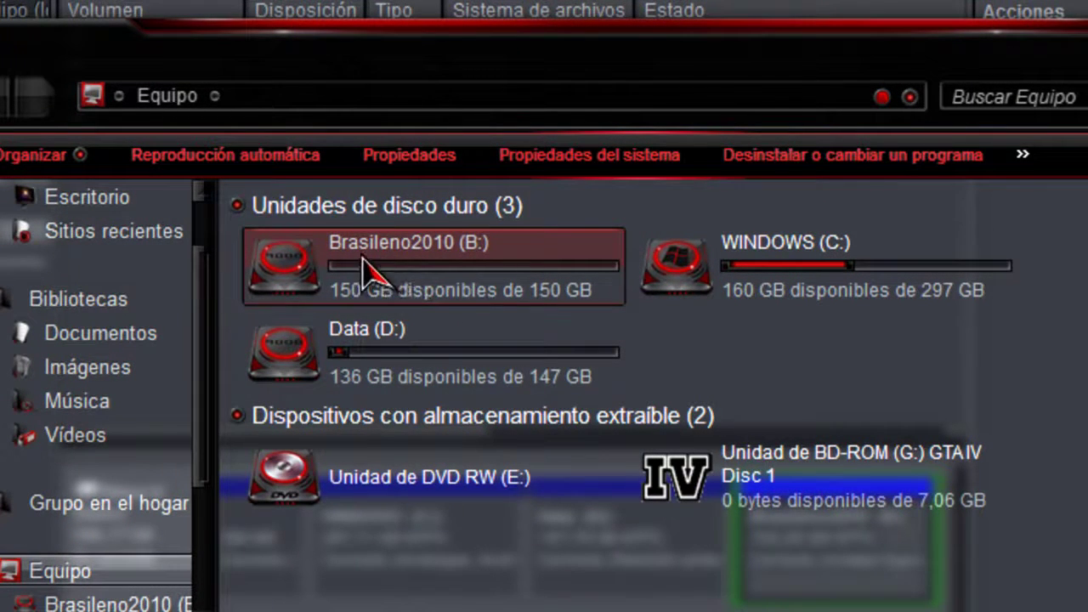
{"action": "double_click", "coordinate": [371, 283]}
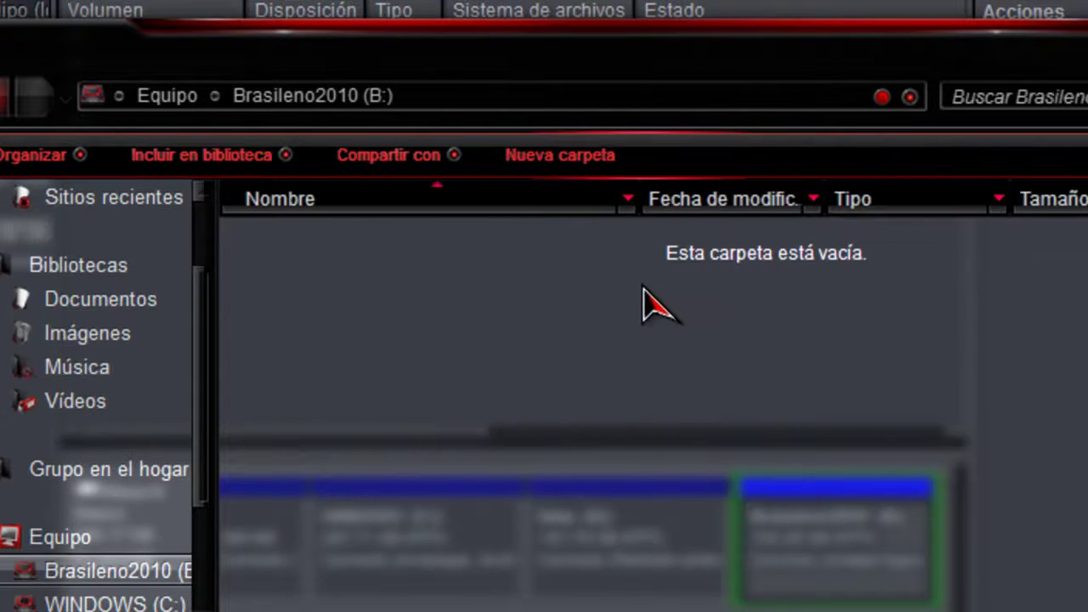
{"action": "right_click", "coordinate": [644, 289]}
{"action": "left_click", "coordinate": [461, 401]}
- Open the Imágenes library from a new Equipo window and copy ten of its image files
{"action": "key", "text": "super"}
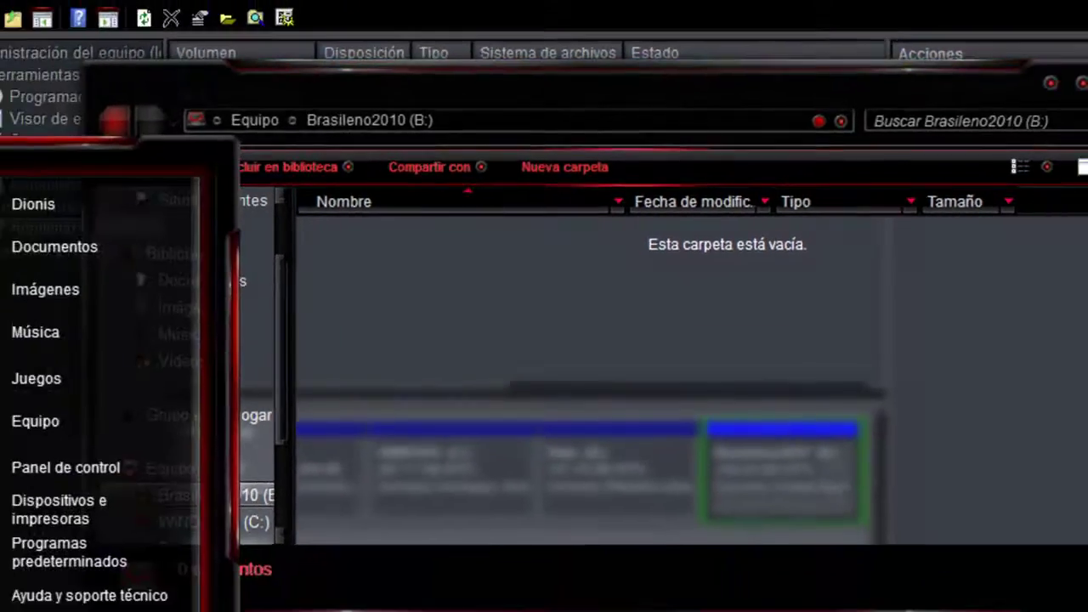
{"action": "left_click", "coordinate": [35, 421]}
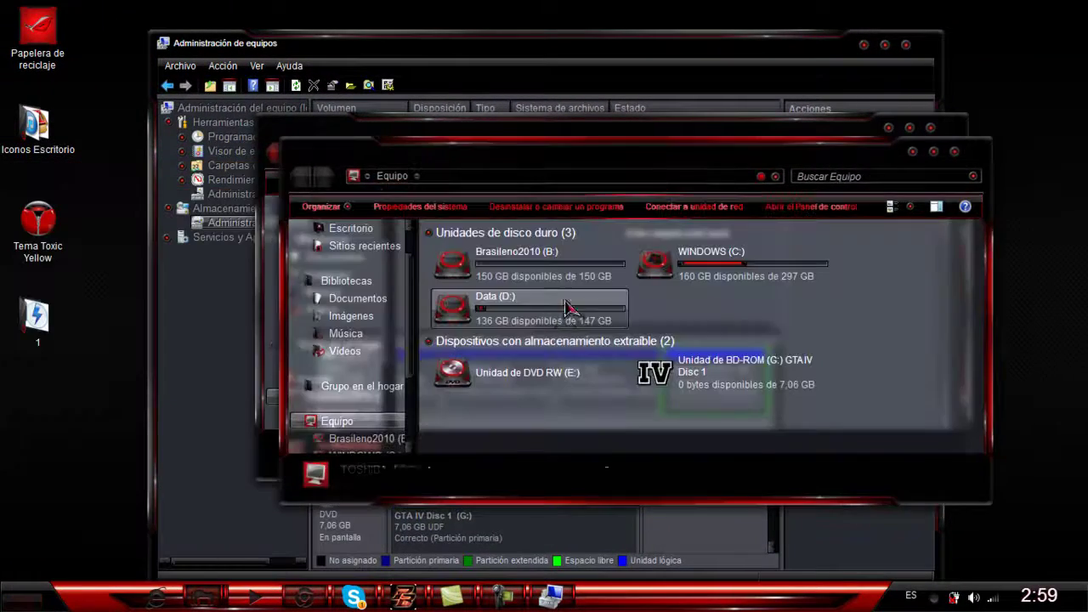
{"action": "left_click", "coordinate": [351, 316]}
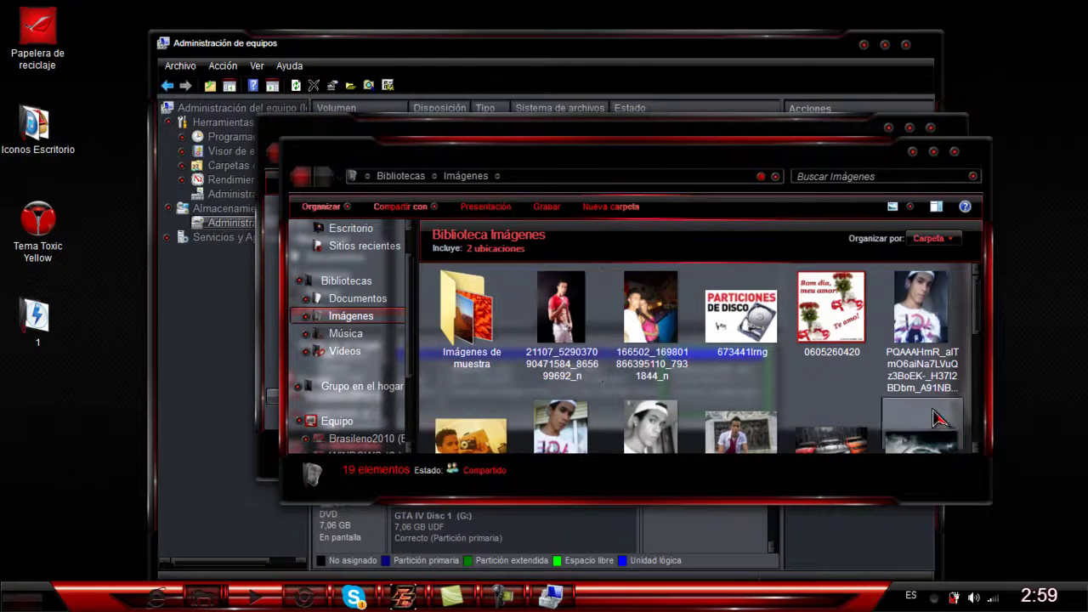
{"action": "left_click_drag", "start_coordinate": [969, 399], "coordinate": [581, 302]}
{"action": "right_click", "coordinate": [576, 315]}
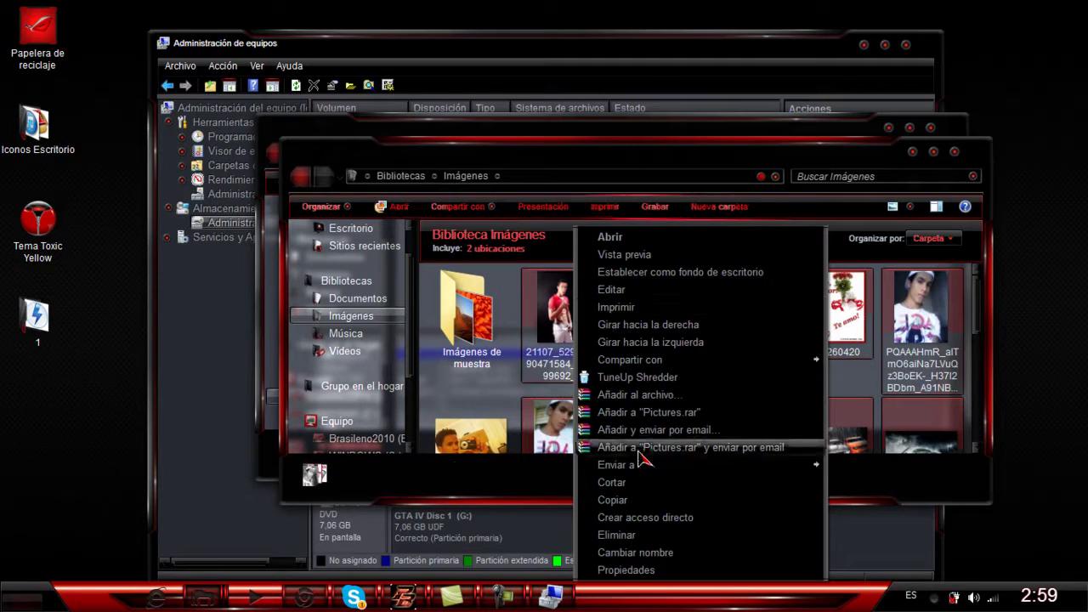
{"action": "left_click", "coordinate": [629, 501]}
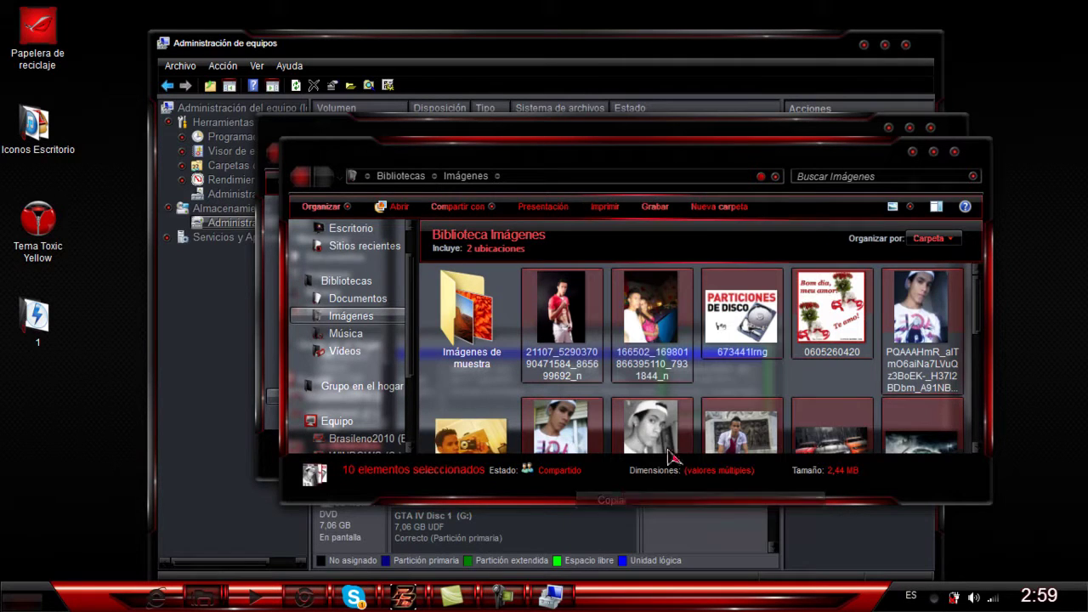
- Close the Imágenes window and paste the copied images into Brasileno2010 (B:)
{"action": "left_click", "coordinate": [956, 152]}
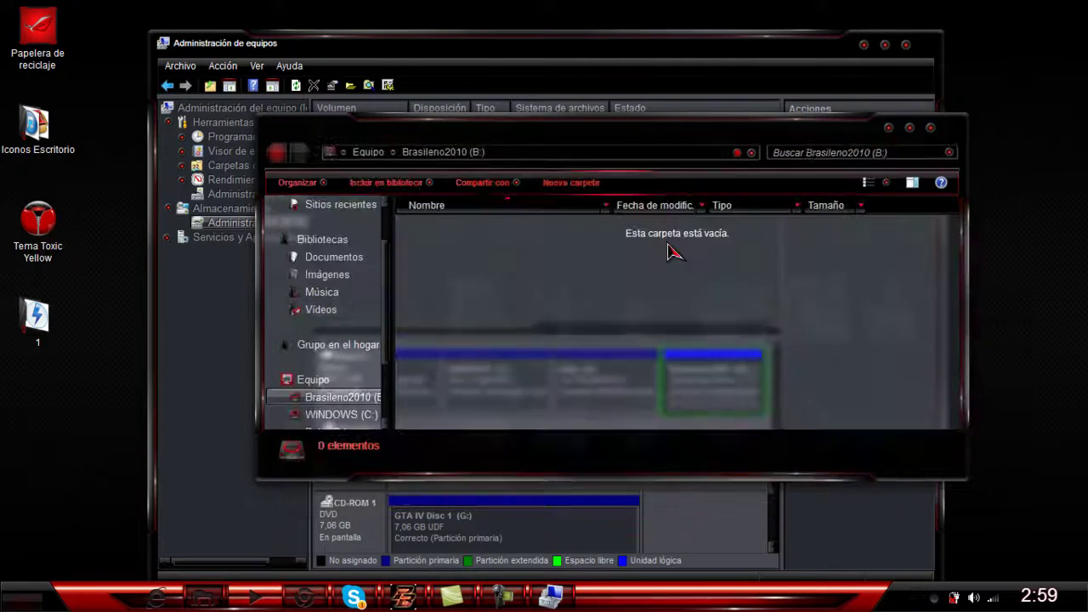
{"action": "right_click", "coordinate": [518, 316]}
{"action": "left_click", "coordinate": [629, 409]}
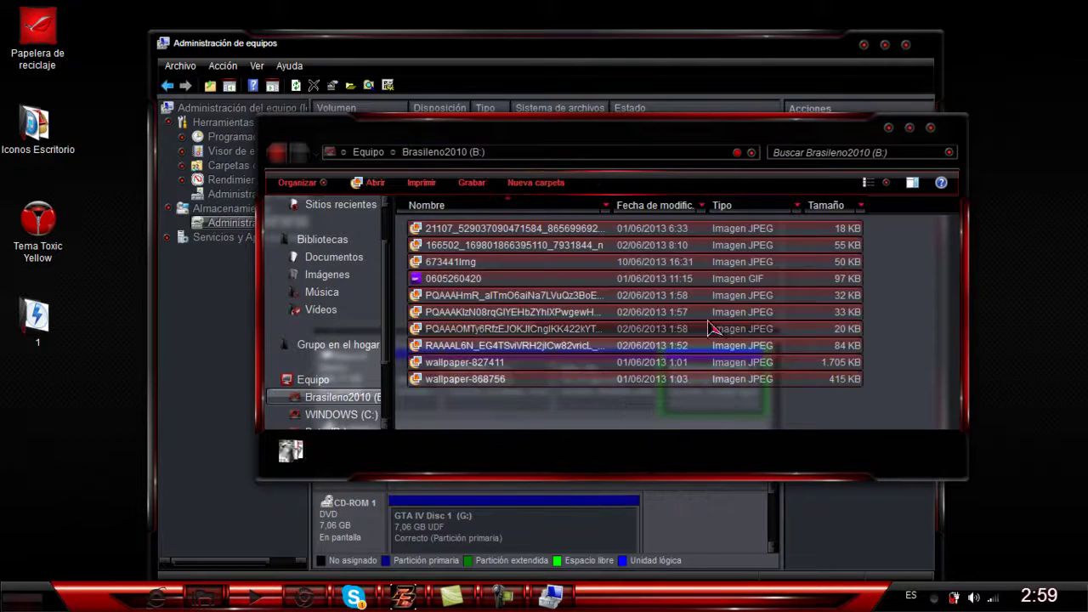
- Return to the Equipo drive list, reopen Brasileno2010 (B:) to check the pasted images, and close the window
{"action": "left_click", "coordinate": [313, 379]}
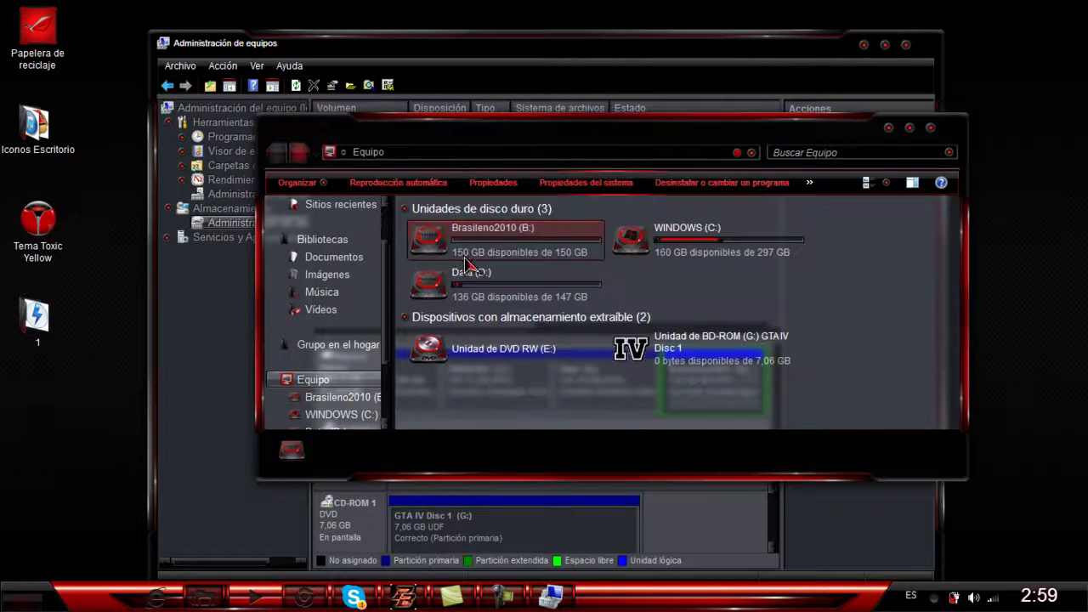
{"action": "double_click", "coordinate": [552, 246]}
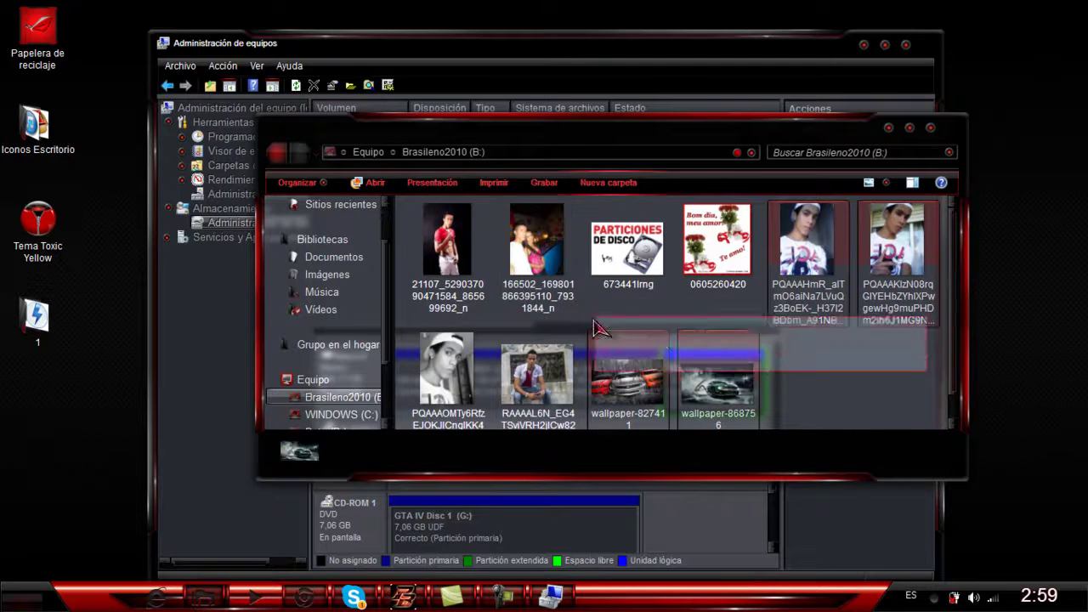
{"action": "left_click", "coordinate": [932, 128]}
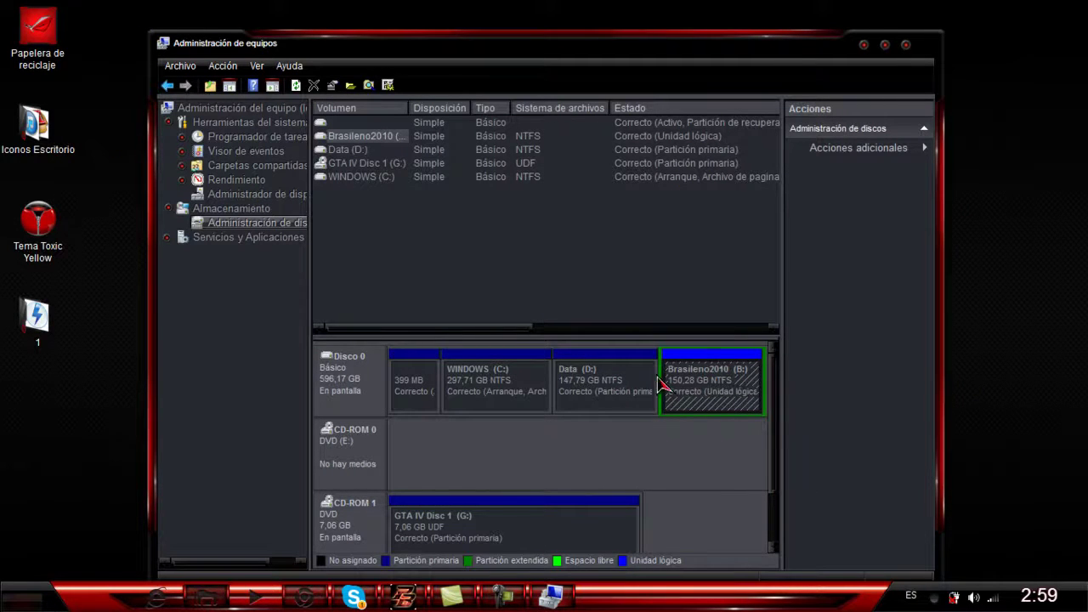
- Compare the Data (D:) and Brasileno2010 (B:) partitions on Disco 0 and check both drives in Equipo
{"action": "left_click", "coordinate": [581, 378]}
{"action": "left_click", "coordinate": [703, 394]}
{"action": "left_click", "coordinate": [637, 381]}
{"action": "left_click", "coordinate": [708, 386]}
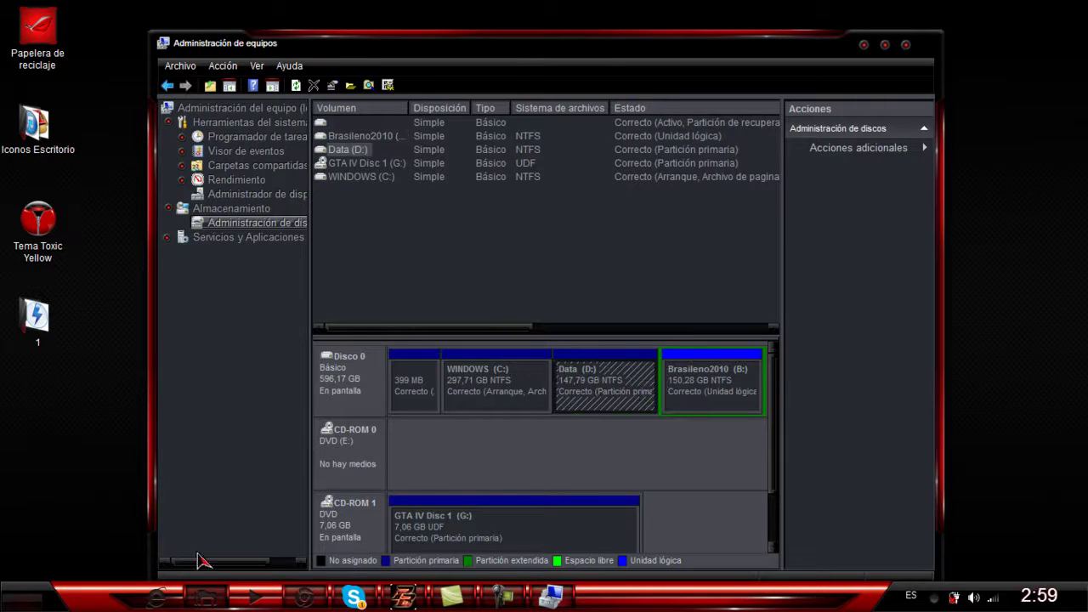
{"action": "left_click", "coordinate": [24, 598]}
{"action": "left_click", "coordinate": [253, 351]}
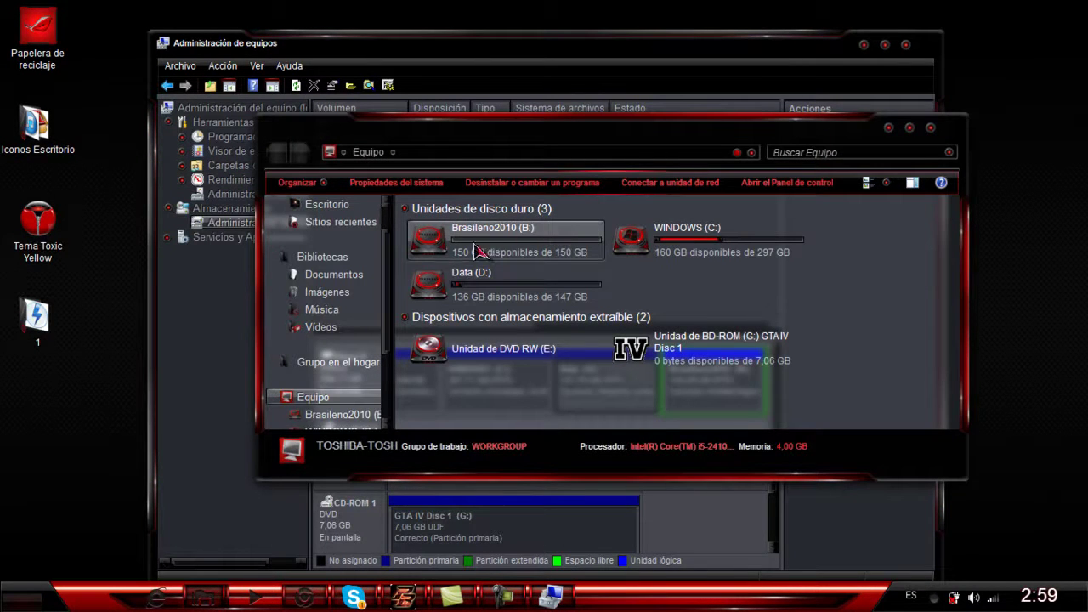
{"action": "left_click", "coordinate": [483, 294]}
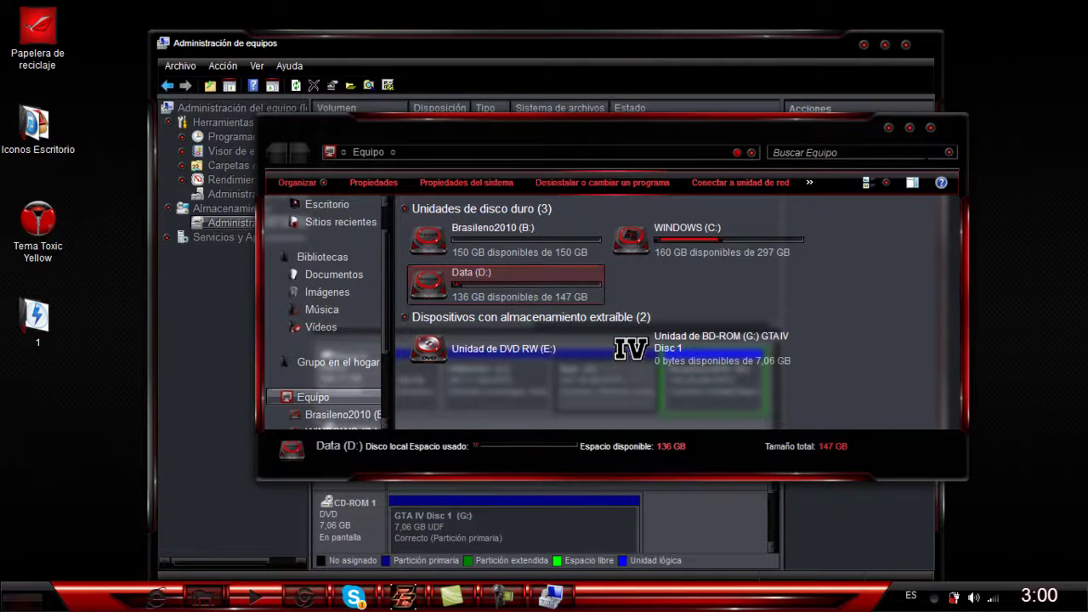
{"action": "left_click", "coordinate": [932, 127]}
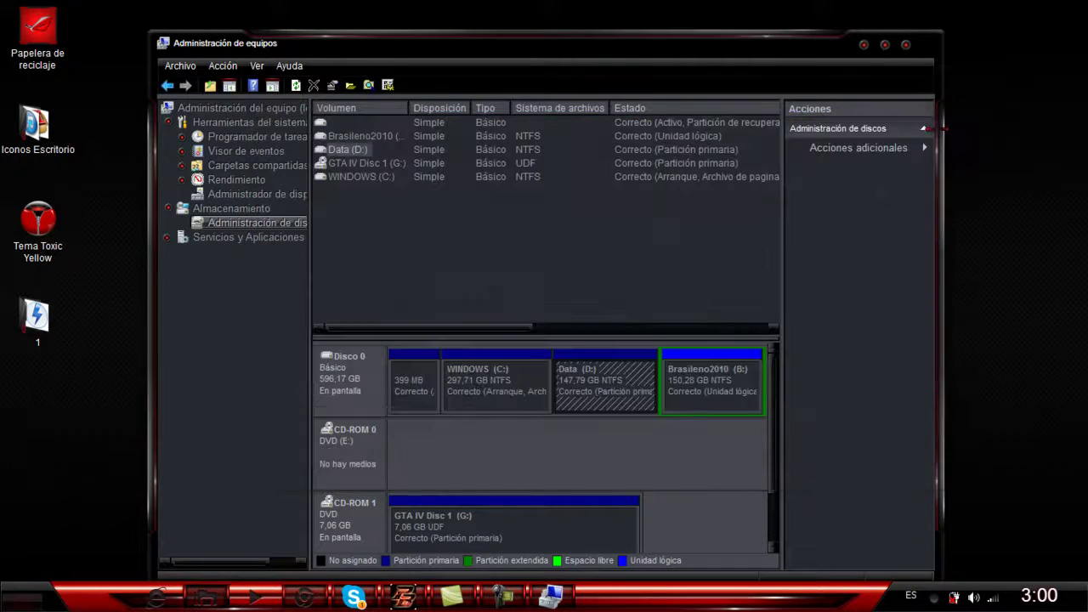
- Delete the Brasileno2010 (B:) volume from Disco 0, accepting the loss of its data
{"action": "left_click", "coordinate": [697, 381]}
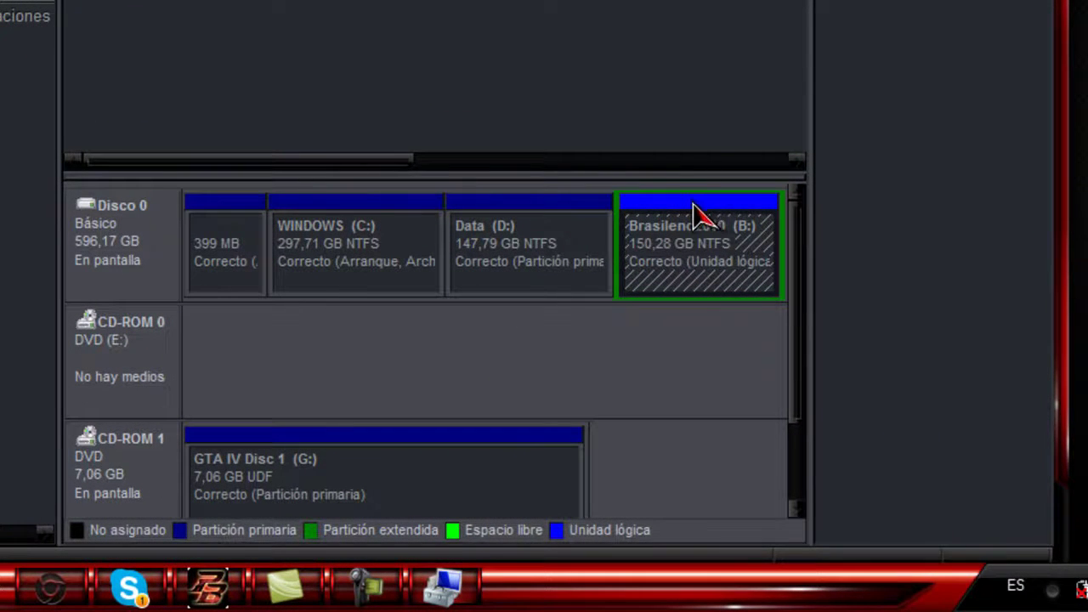
{"action": "right_click", "coordinate": [687, 241]}
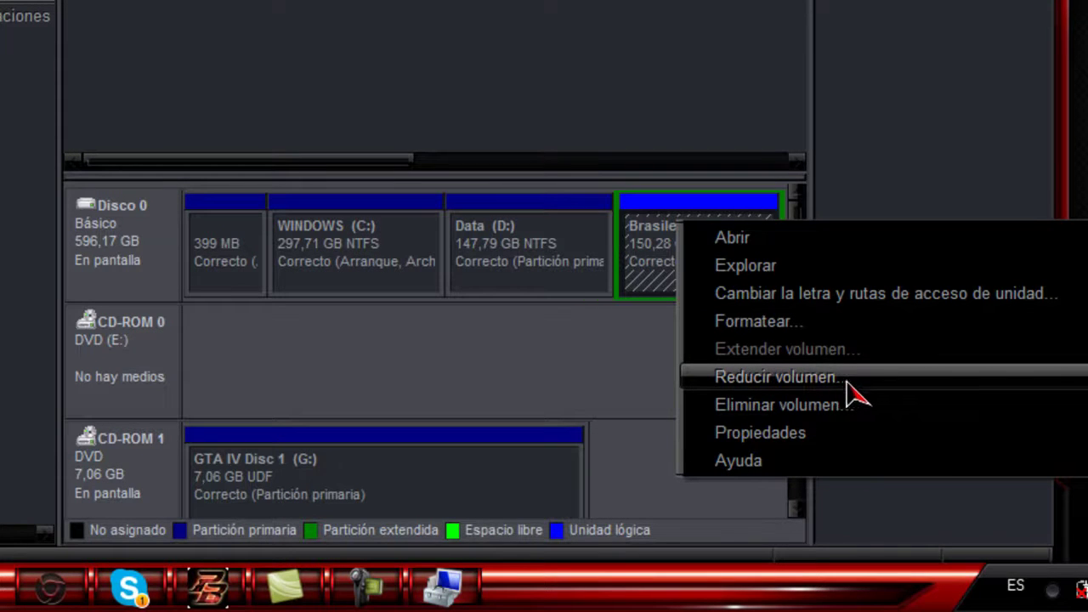
{"action": "left_click", "coordinate": [821, 411]}
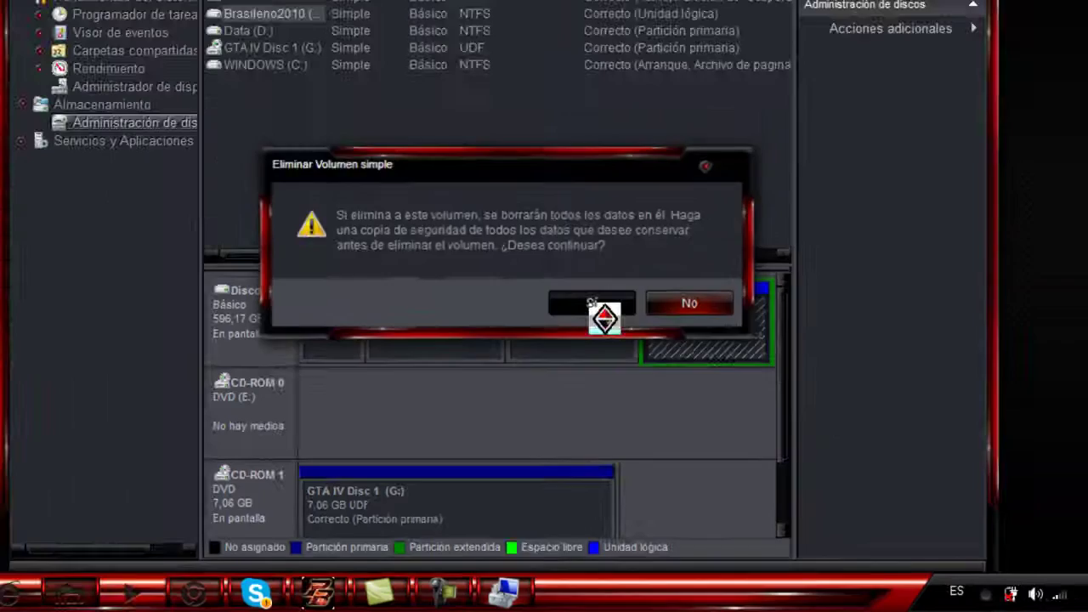
{"action": "left_click", "coordinate": [593, 304]}
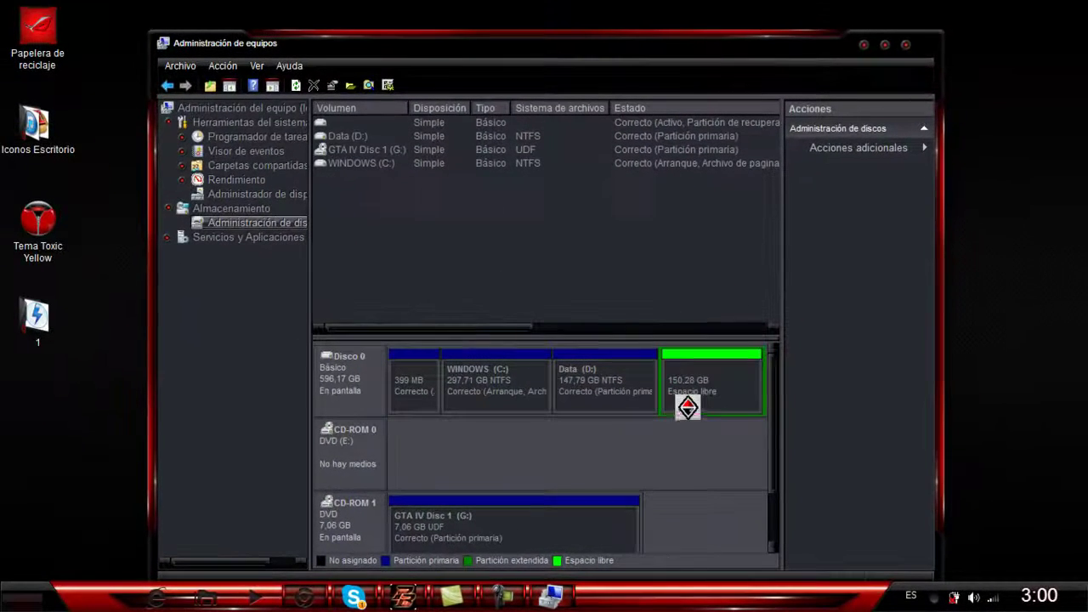
- Delete the free-space extended partition beside Data (D:) on Disco 0
{"action": "right_click", "coordinate": [701, 375]}
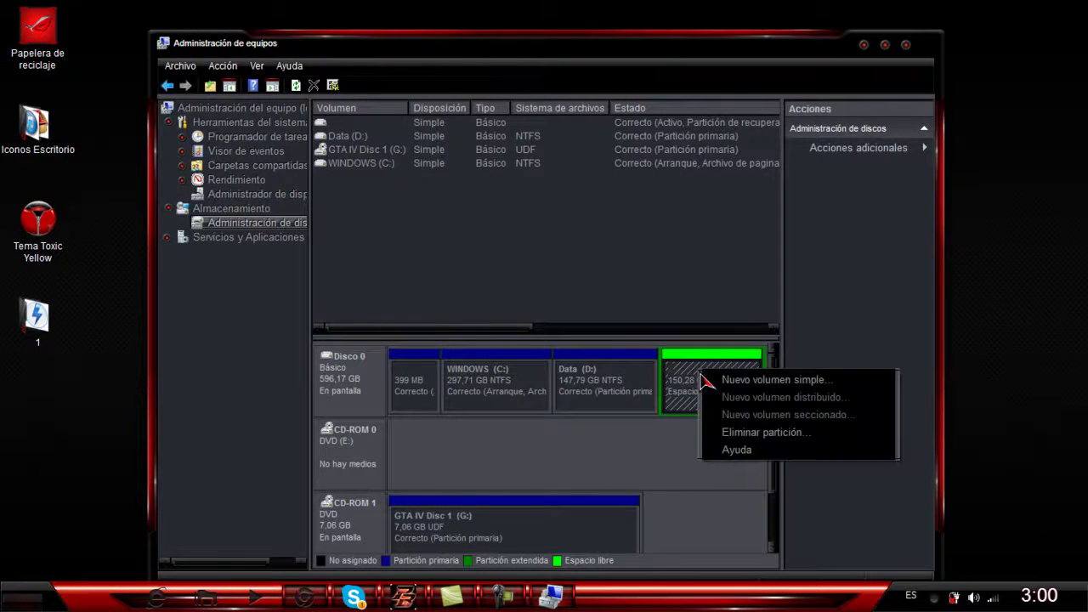
{"action": "left_click", "coordinate": [770, 434]}
{"action": "left_click", "coordinate": [623, 363]}
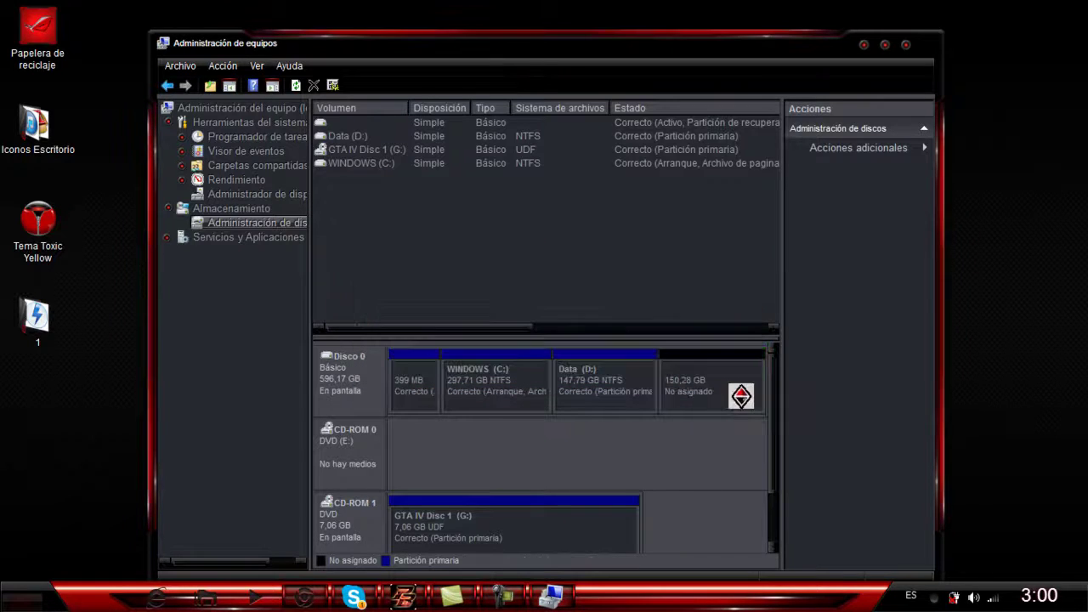
- Compare Data (D:) with the unallocated space on Disco 0, check the drive's capacity in Equipo, and close the Equipo window
{"action": "left_click", "coordinate": [702, 389]}
{"action": "left_click", "coordinate": [575, 387]}
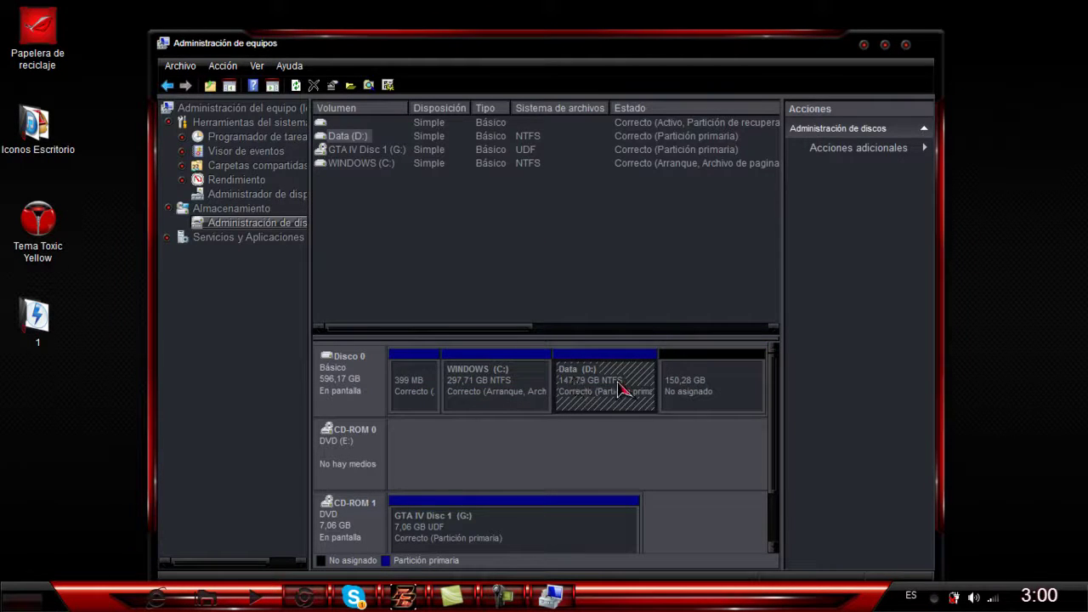
{"action": "key", "text": "super"}
{"action": "left_click", "coordinate": [241, 358]}
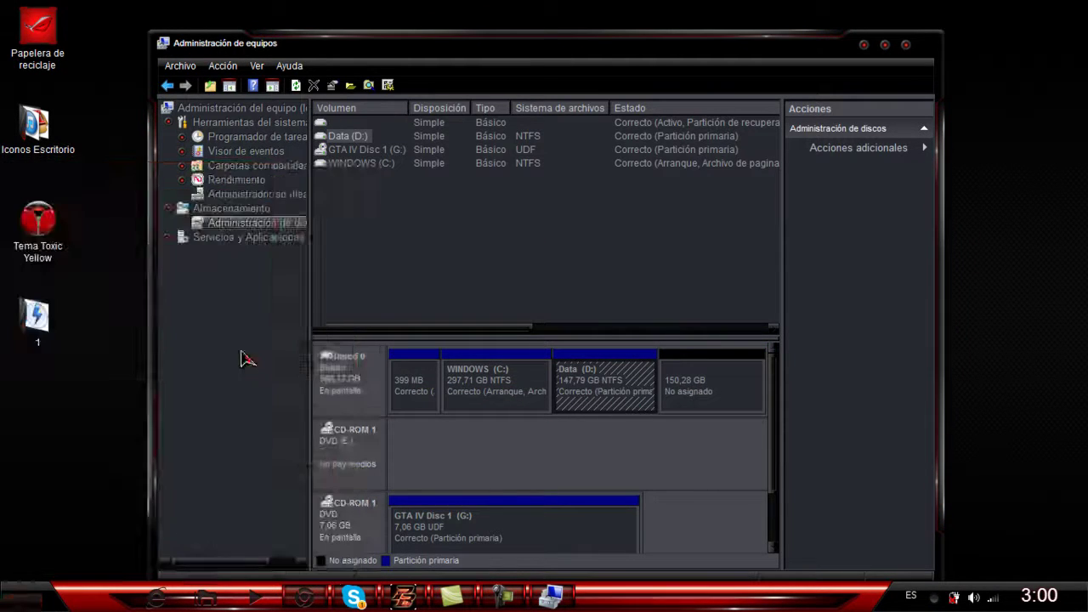
{"action": "left_click", "coordinate": [670, 246]}
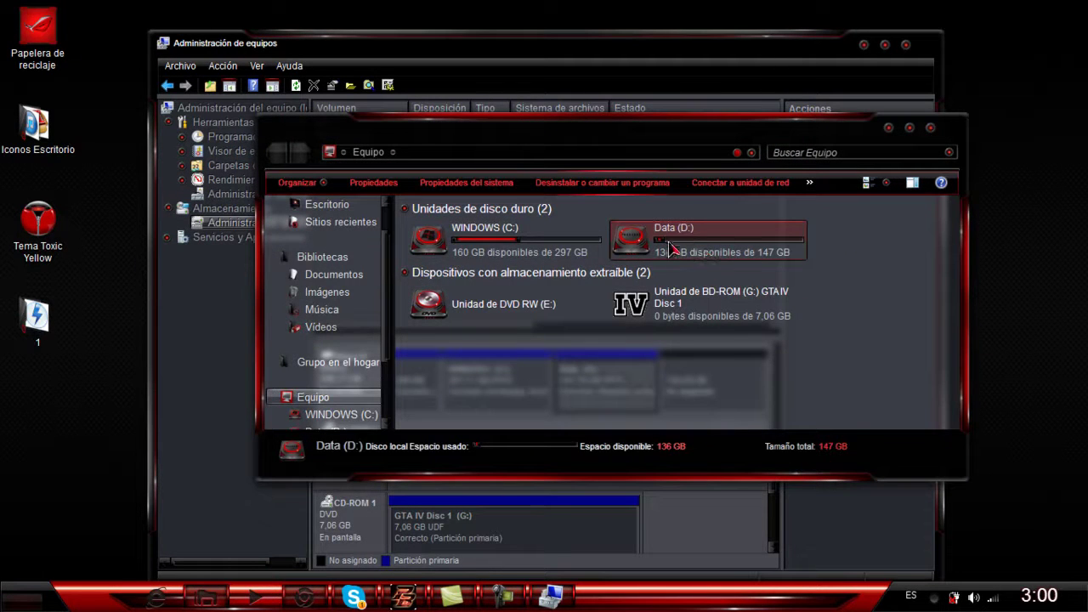
{"action": "left_click", "coordinate": [941, 134]}
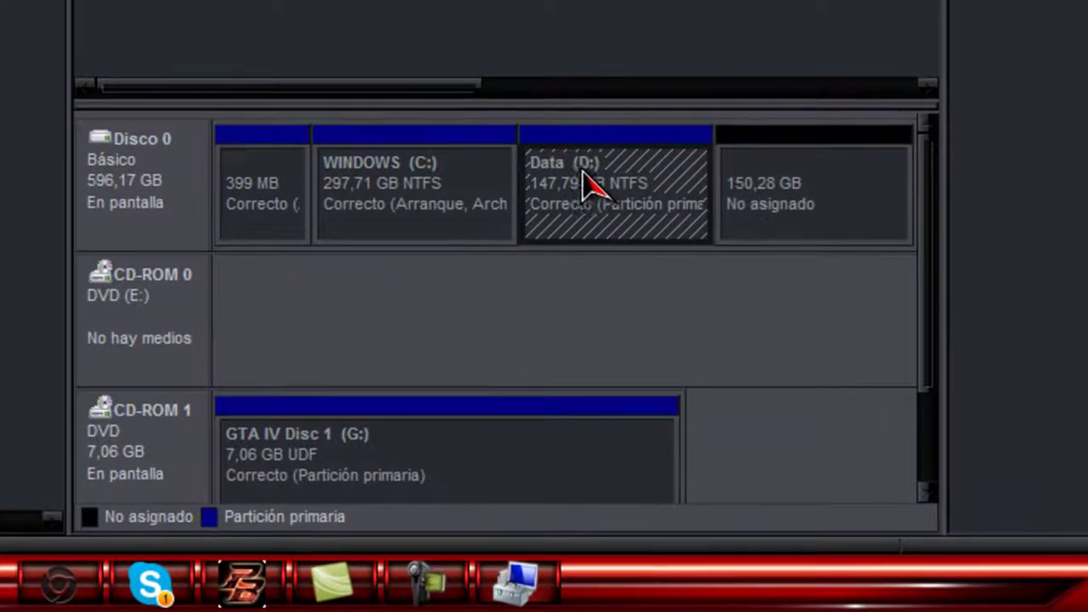
- Extend the Data (D:) volume with all 153887 MB of unallocated space on Disco 0
{"action": "right_click", "coordinate": [593, 376]}
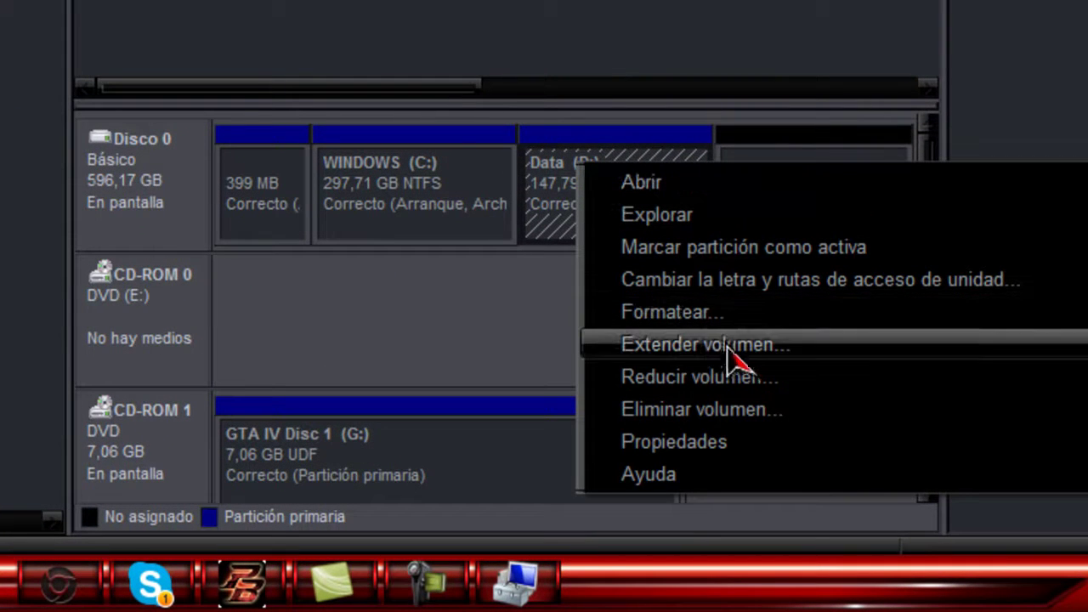
{"action": "left_click", "coordinate": [740, 357]}
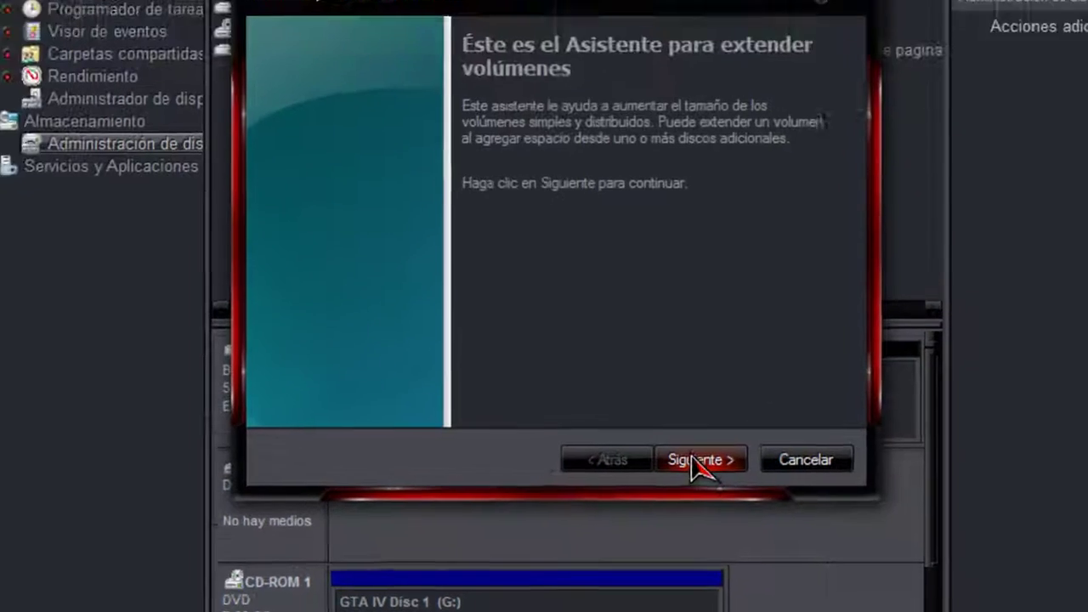
{"action": "left_click", "coordinate": [697, 461]}
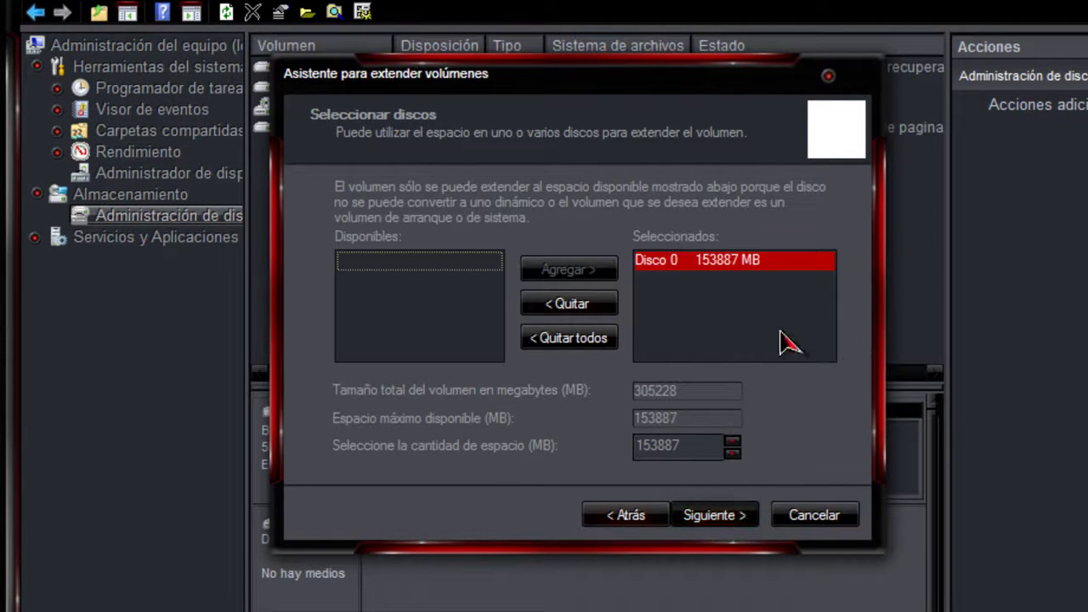
{"action": "left_click", "coordinate": [718, 518]}
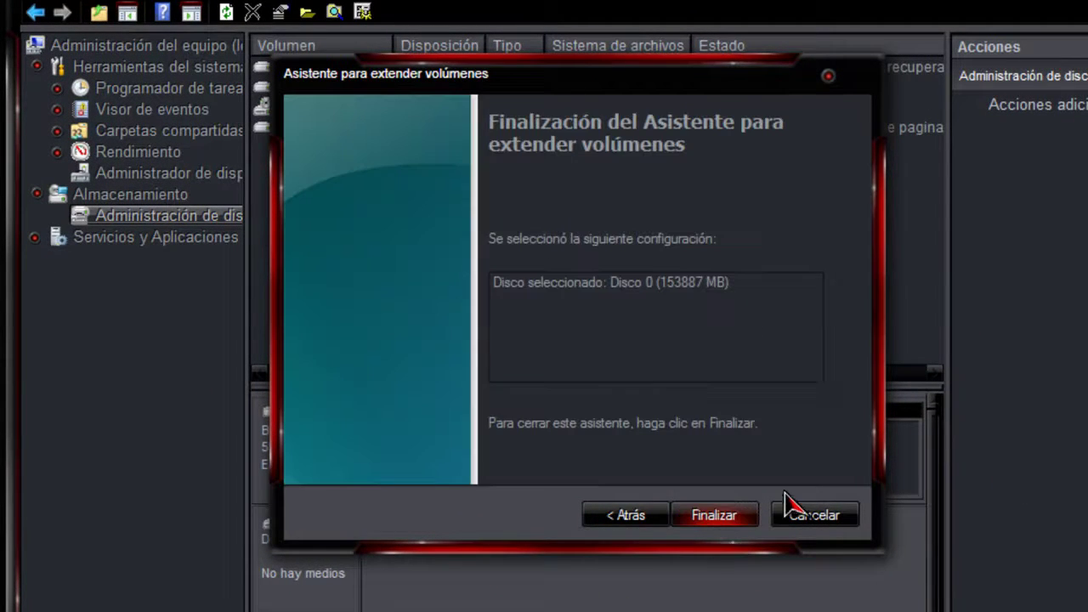
{"action": "left_click", "coordinate": [724, 515]}
{"action": "left_click", "coordinate": [786, 470]}
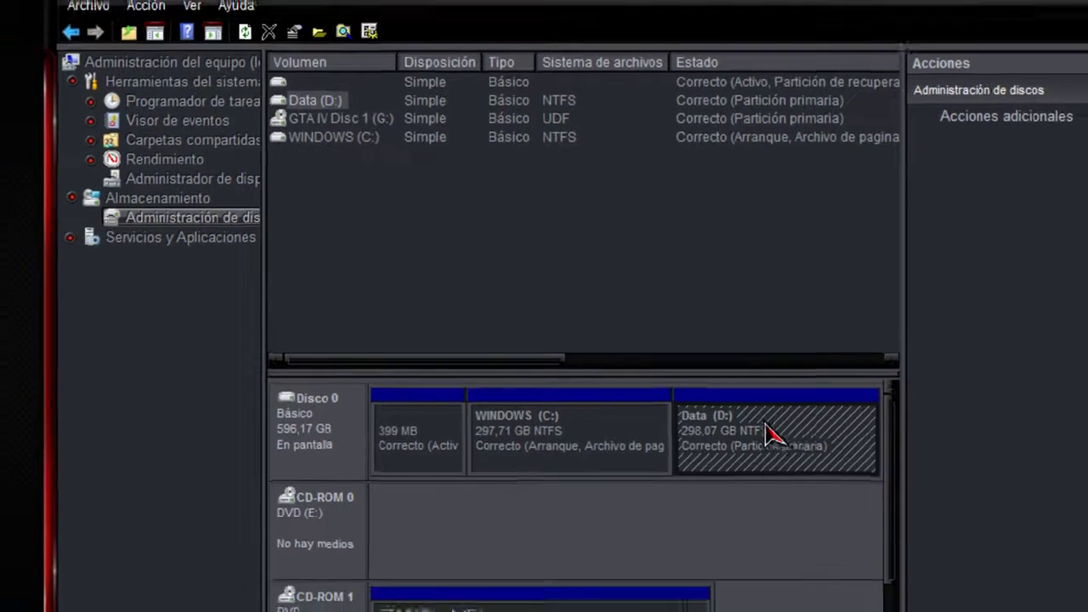
- Open Equipo to check the files and total capacity of the extended Data (D:) drive, and close the window
{"action": "key", "text": "super"}
{"action": "key", "text": "Escape"}
{"action": "key", "text": "super+e"}
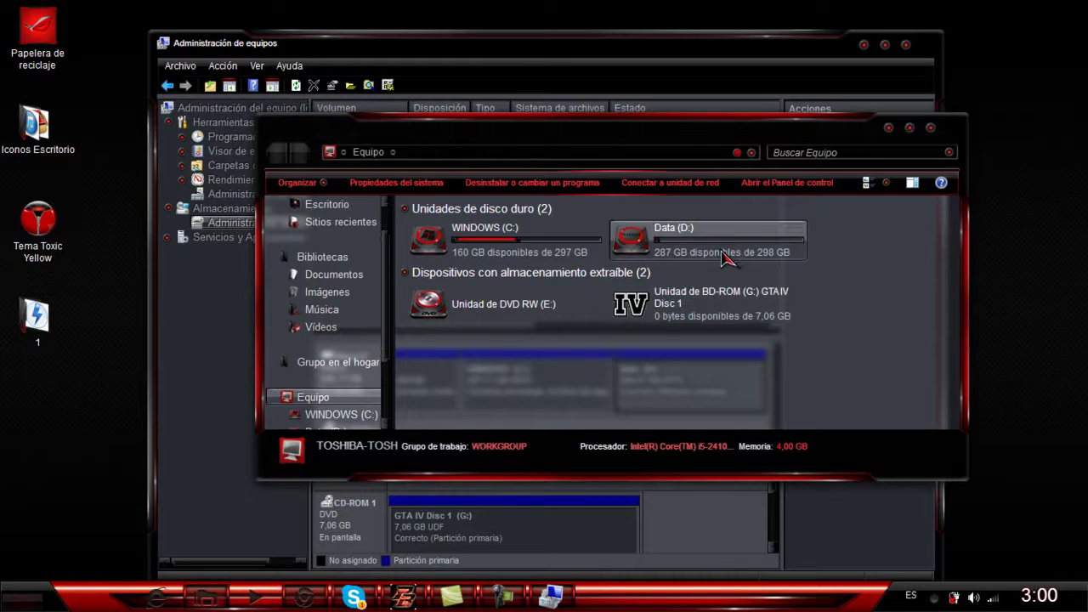
{"action": "double_click", "coordinate": [672, 243]}
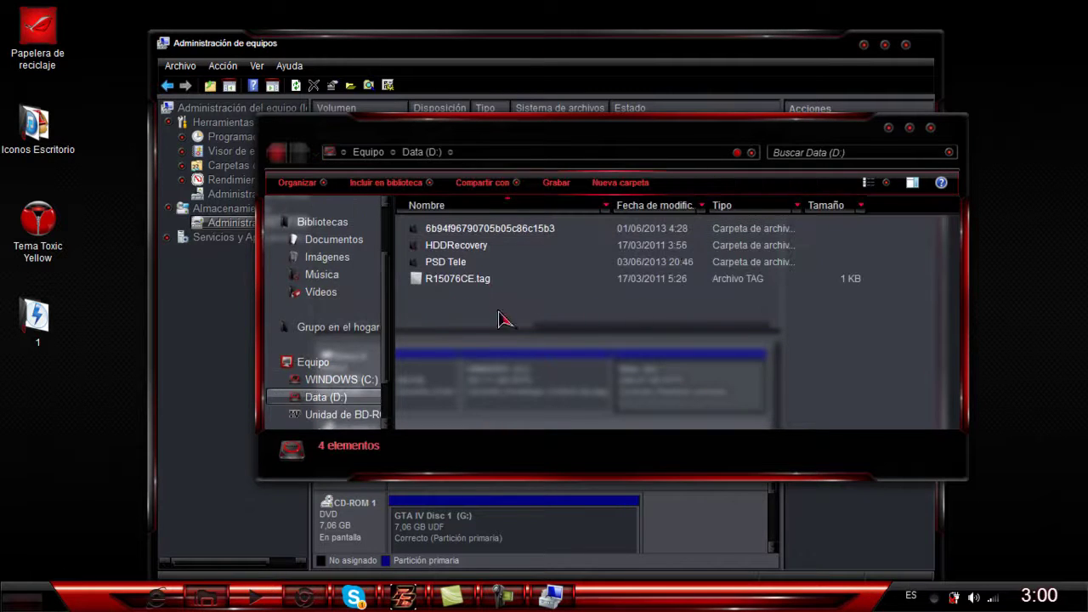
{"action": "left_click", "coordinate": [279, 153]}
{"action": "left_click", "coordinate": [680, 242]}
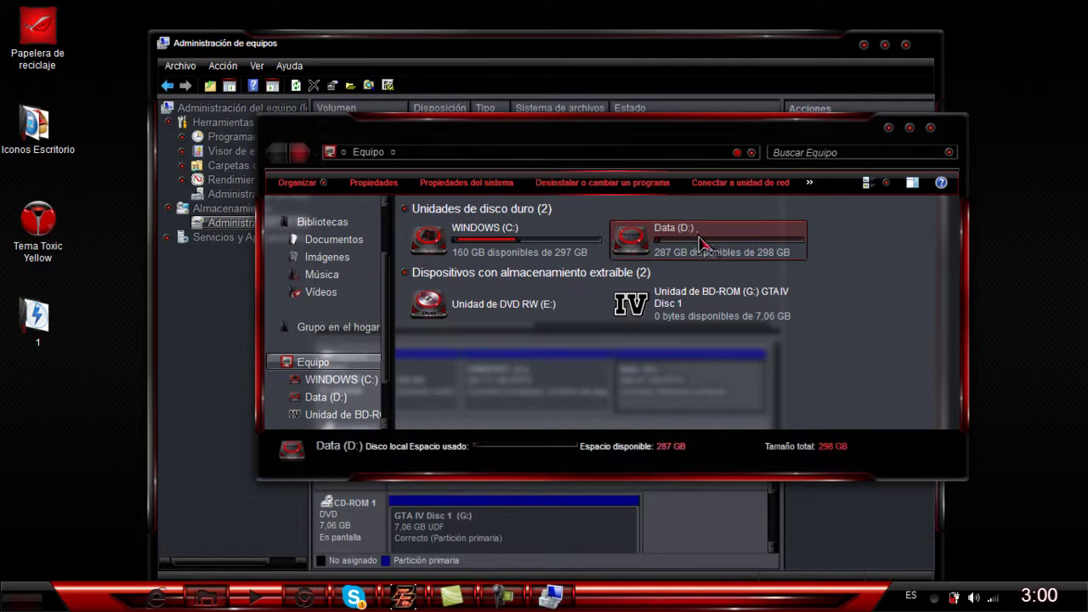
{"action": "left_click", "coordinate": [697, 243]}
{"action": "left_click", "coordinate": [789, 246]}
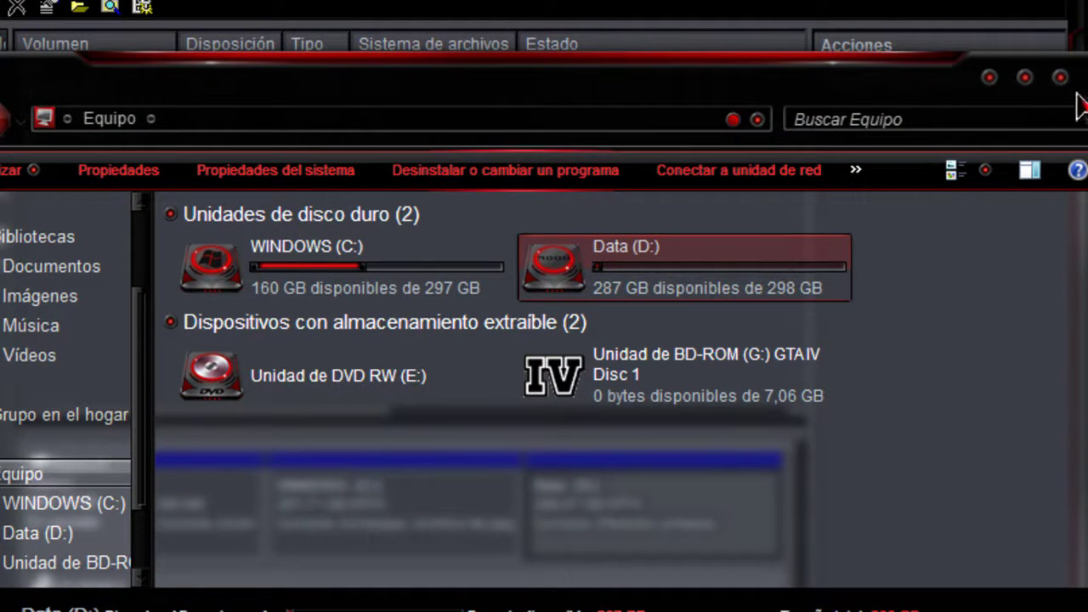
{"action": "mouse_move", "coordinate": [677, 275]}
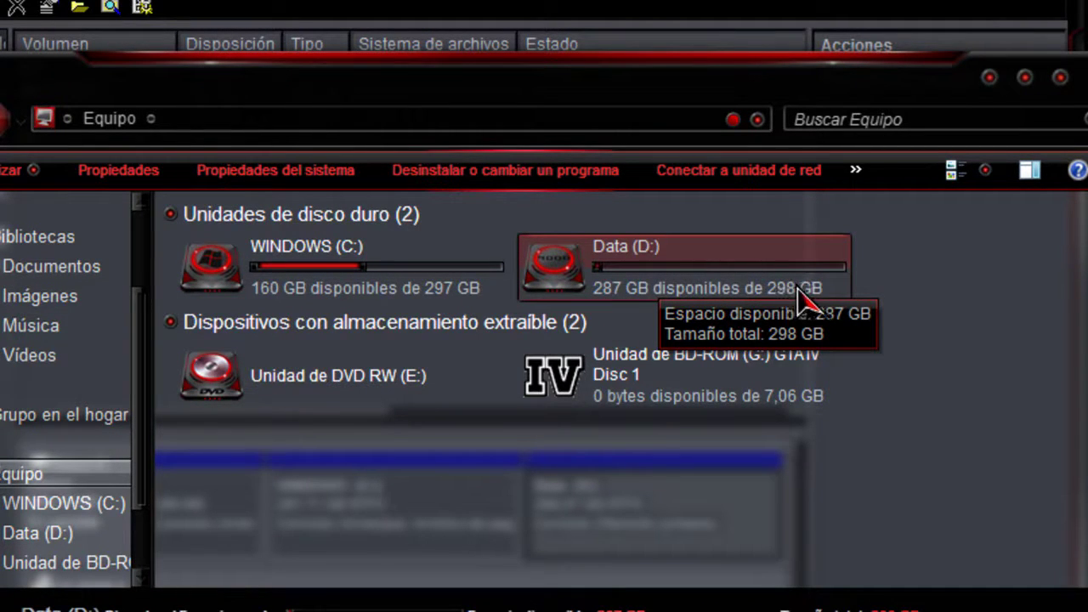
{"action": "left_click", "coordinate": [1060, 78]}
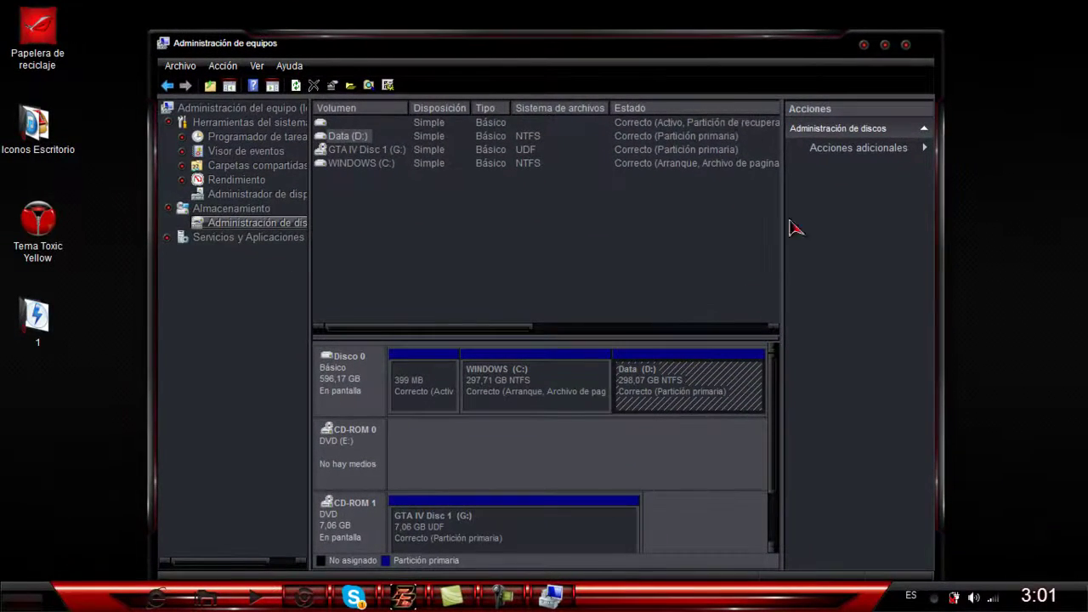
- Close the Administración de equipos window and return to the empty desktop
{"action": "left_click", "coordinate": [906, 45]}
{"action": "key", "text": "super"}
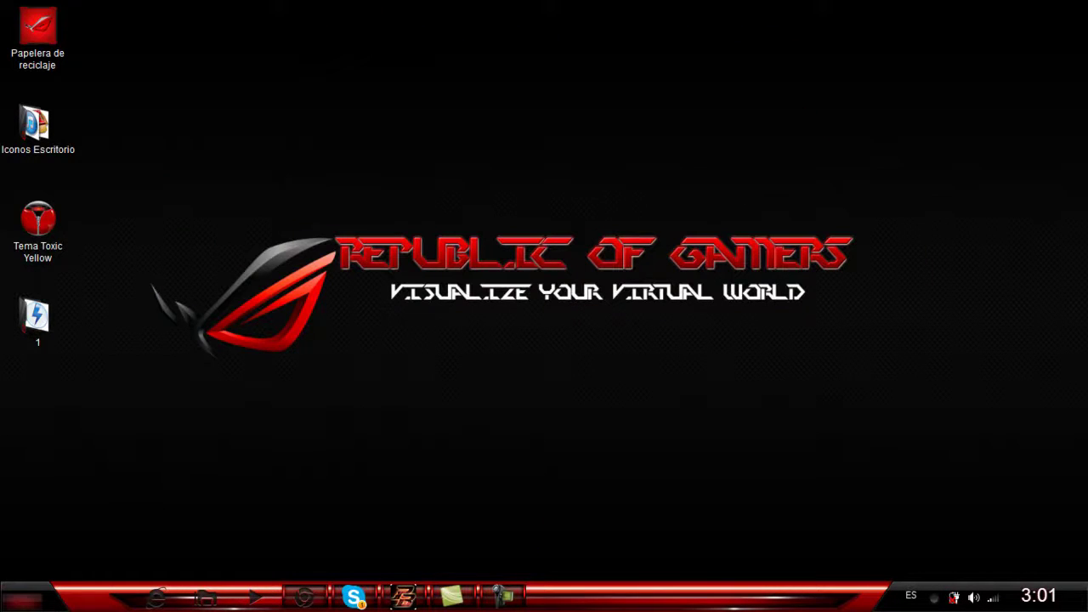
{"action": "left_click", "coordinate": [646, 181]}
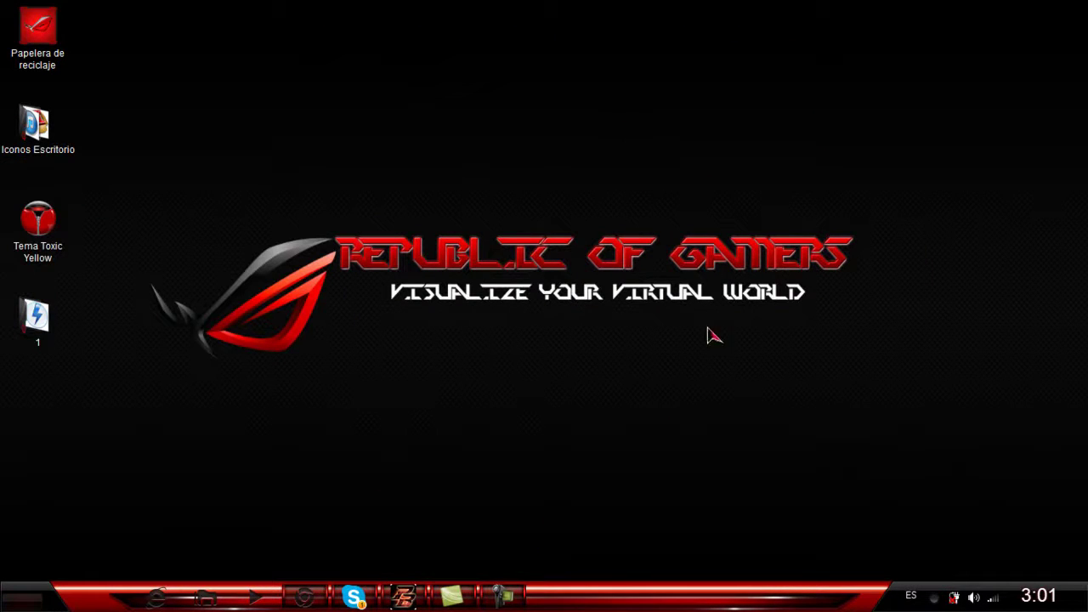